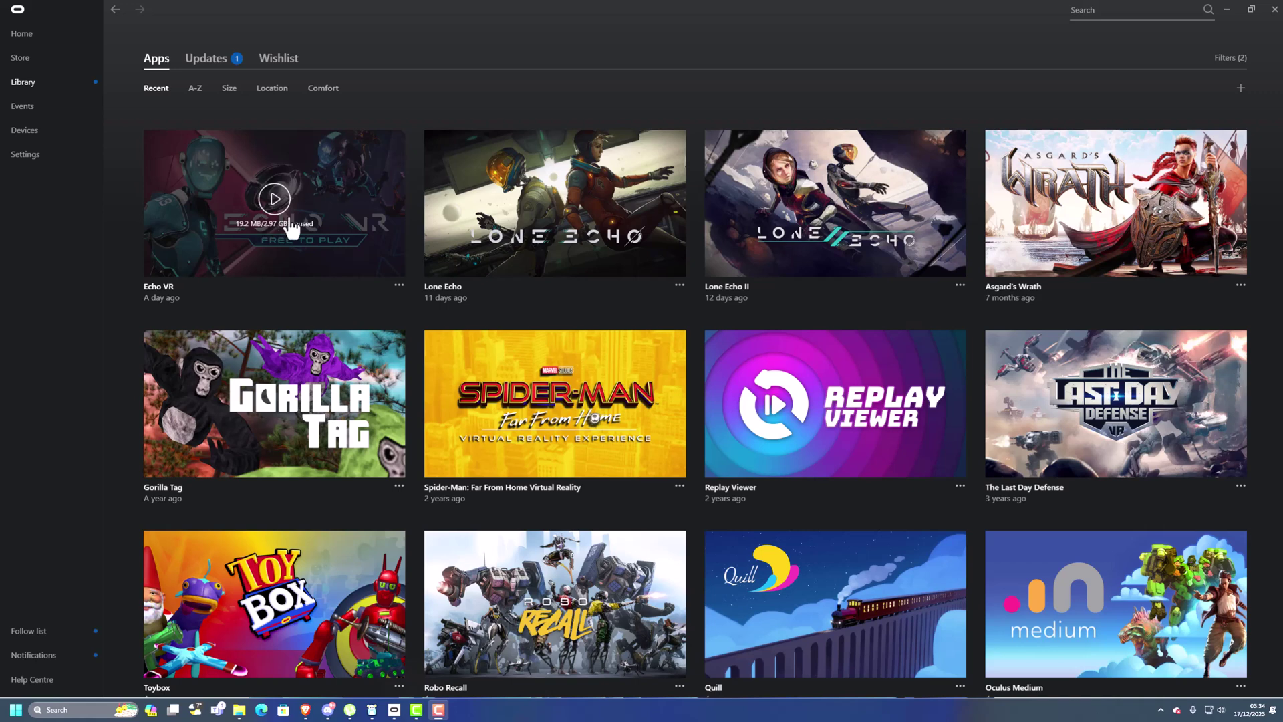
# Resume the paused Echo VR download and open the tile's options menu
pyautogui.click(275, 199)
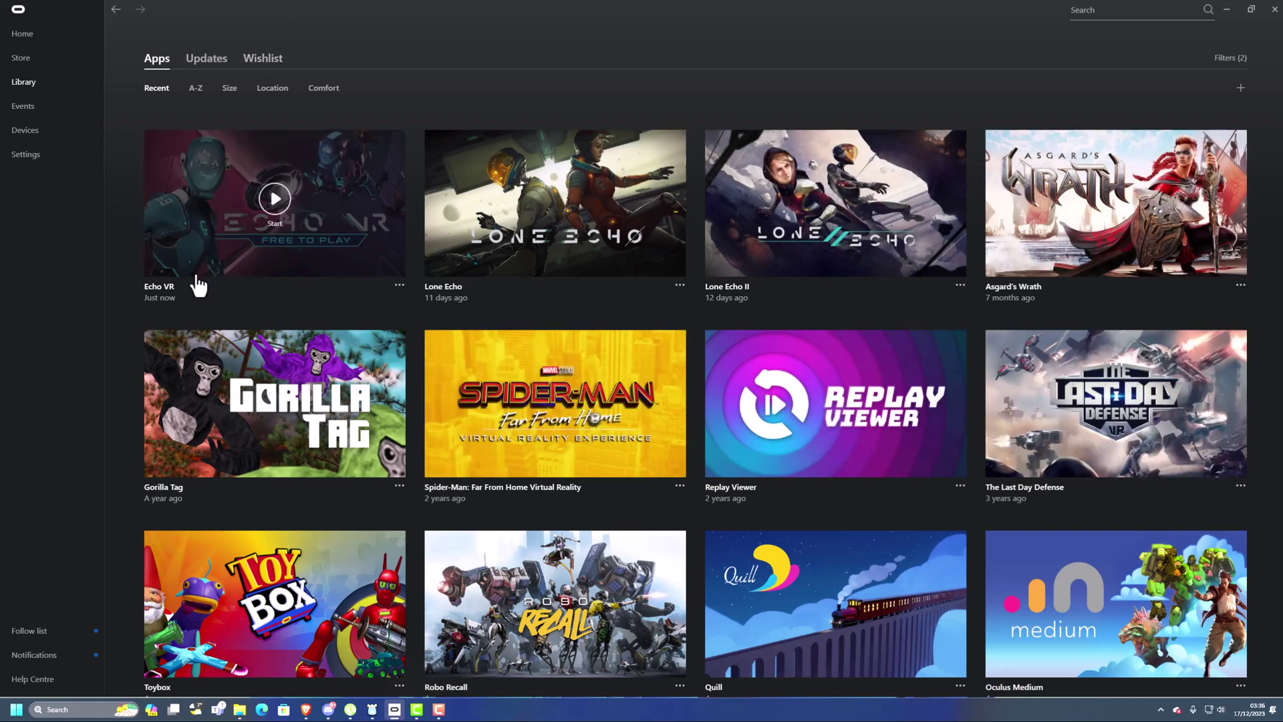
pyautogui.click(399, 286)
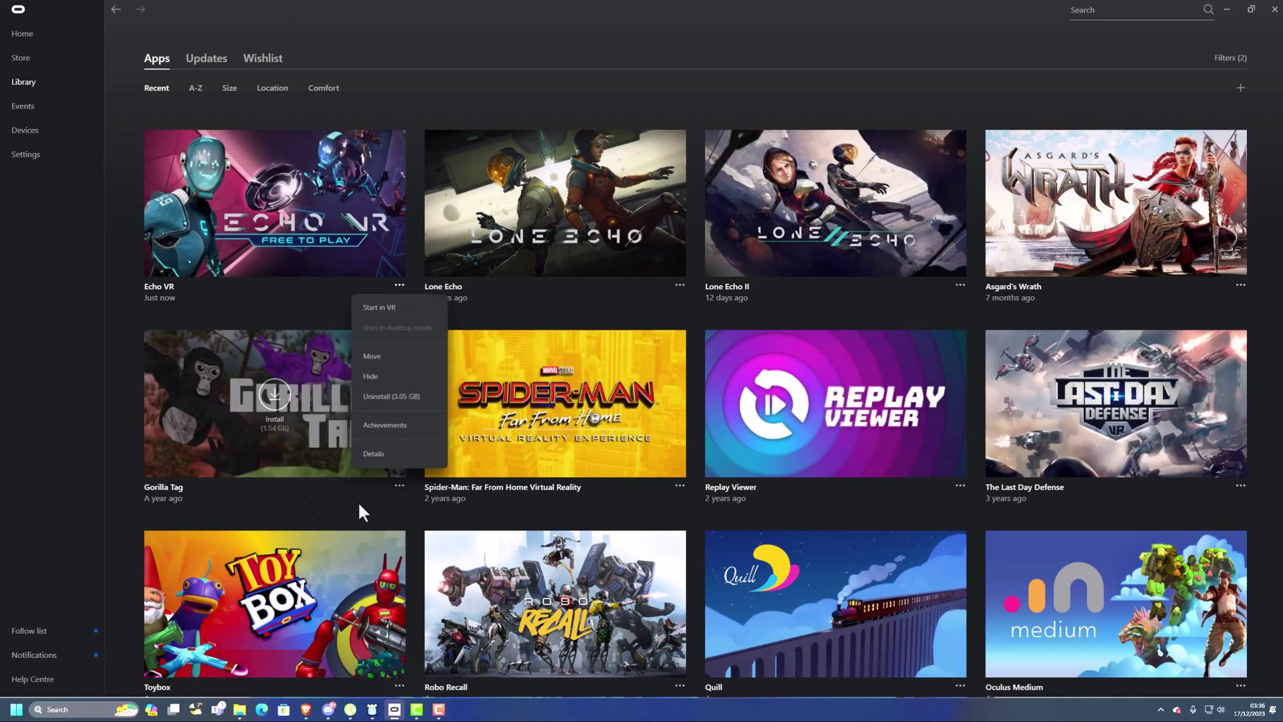
# Browse to C:\Program Files\Oculus\Software\Software, peek into ready-at-dawn-echo-arena, then return
pyautogui.click(240, 711)
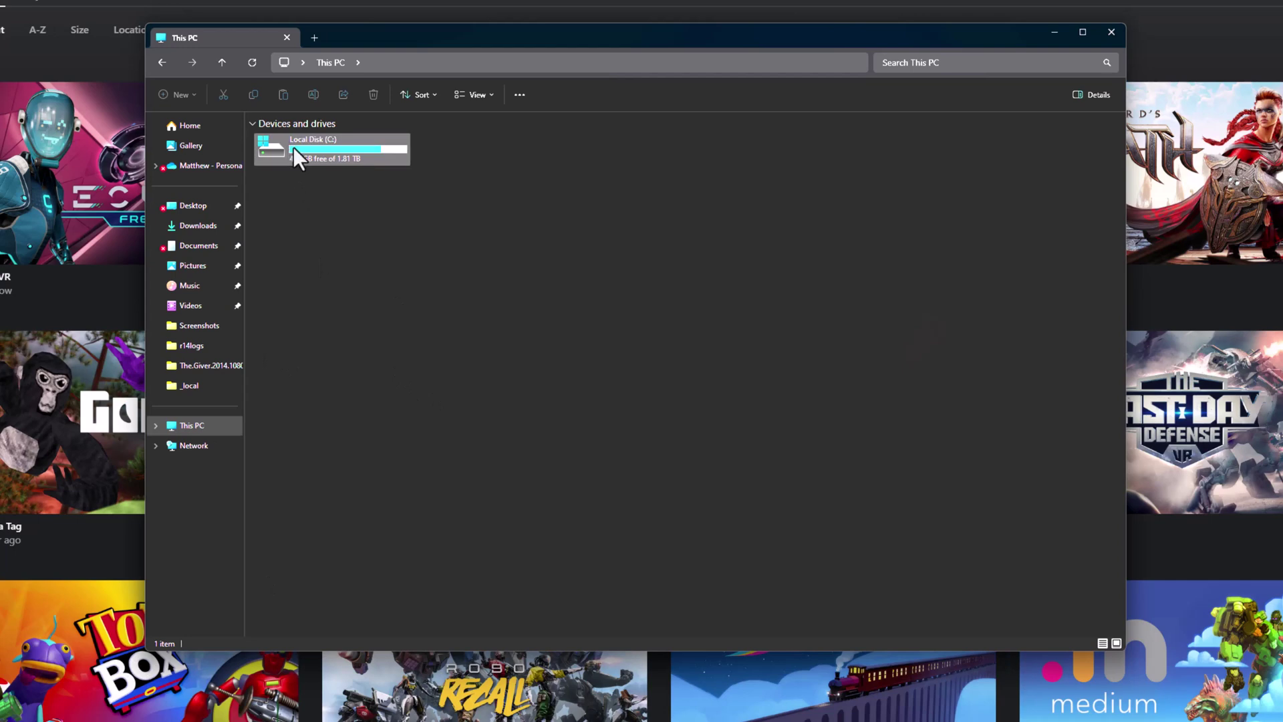
pyautogui.doubleClick(294, 149)
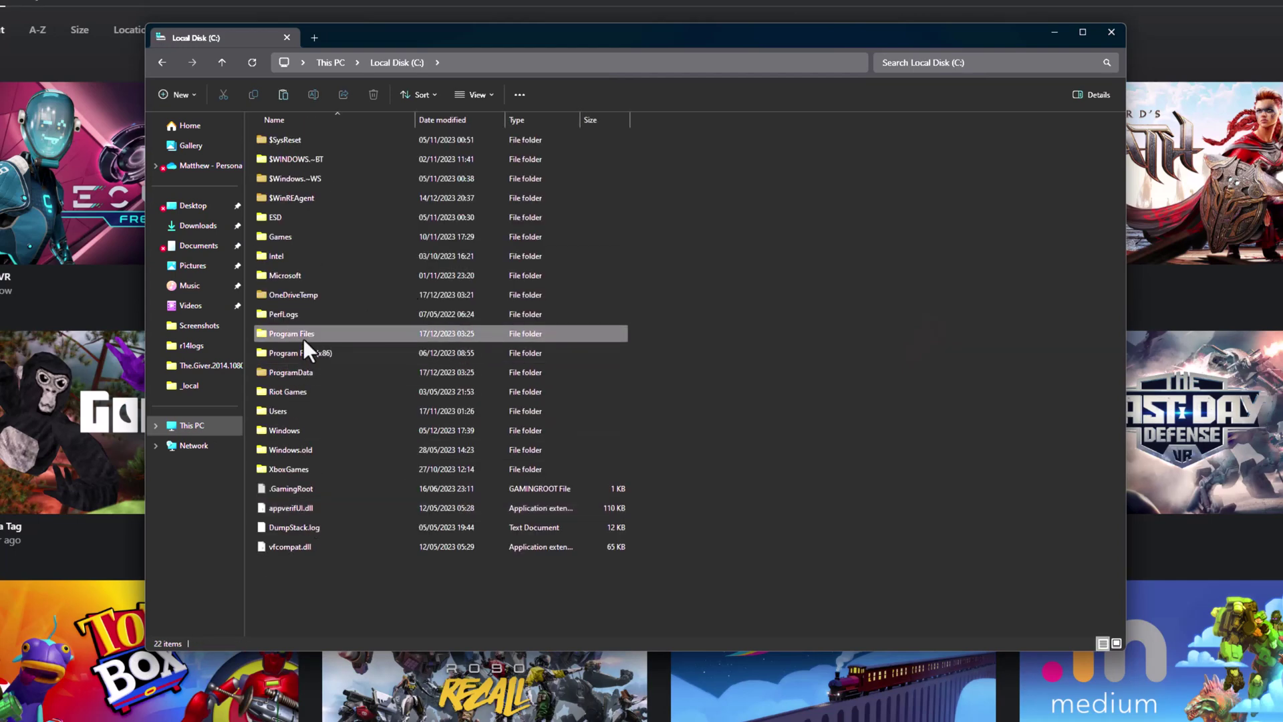
pyautogui.doubleClick(294, 334)
pyautogui.click(288, 217)
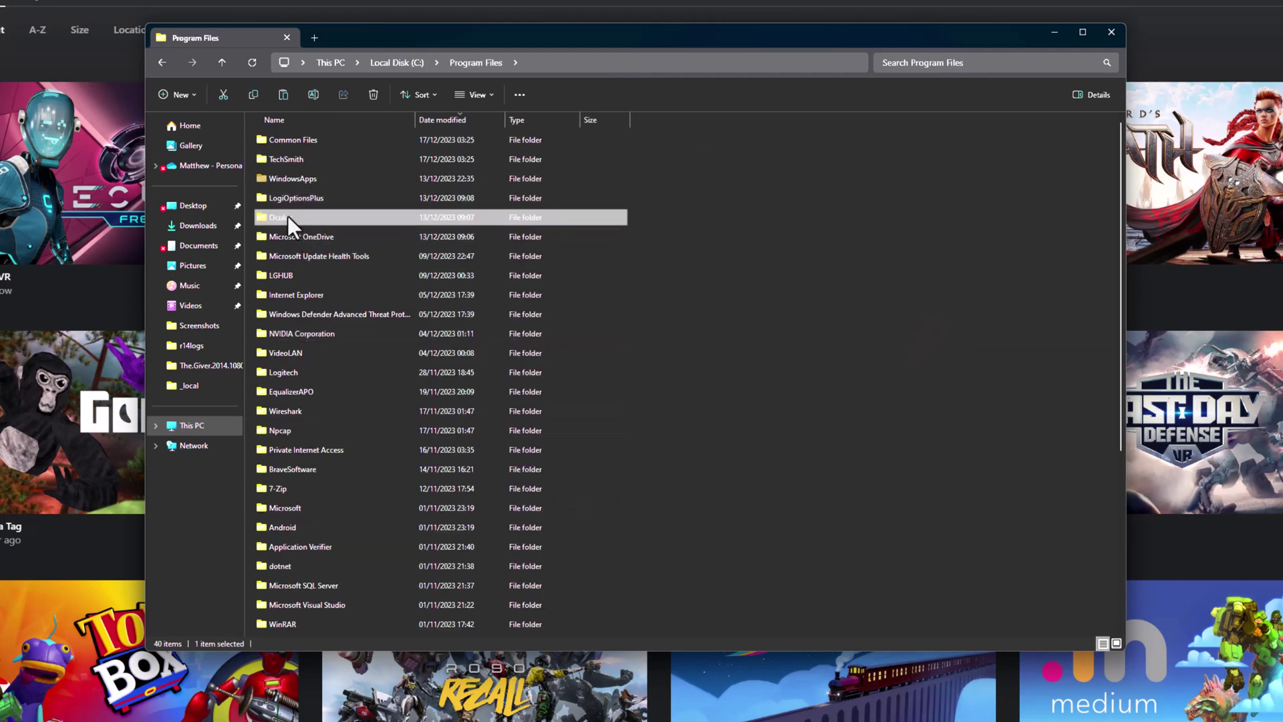
pyautogui.doubleClick(287, 218)
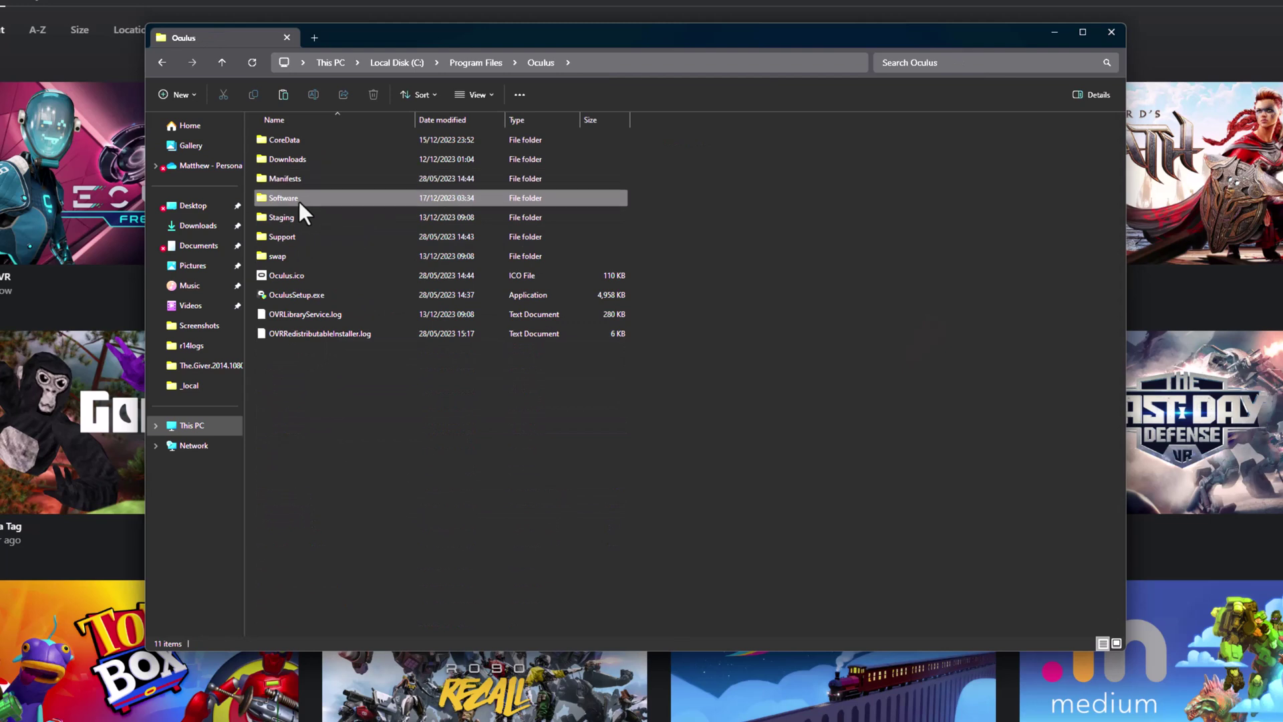
pyautogui.doubleClick(299, 201)
pyautogui.click(288, 179)
pyautogui.doubleClick(288, 181)
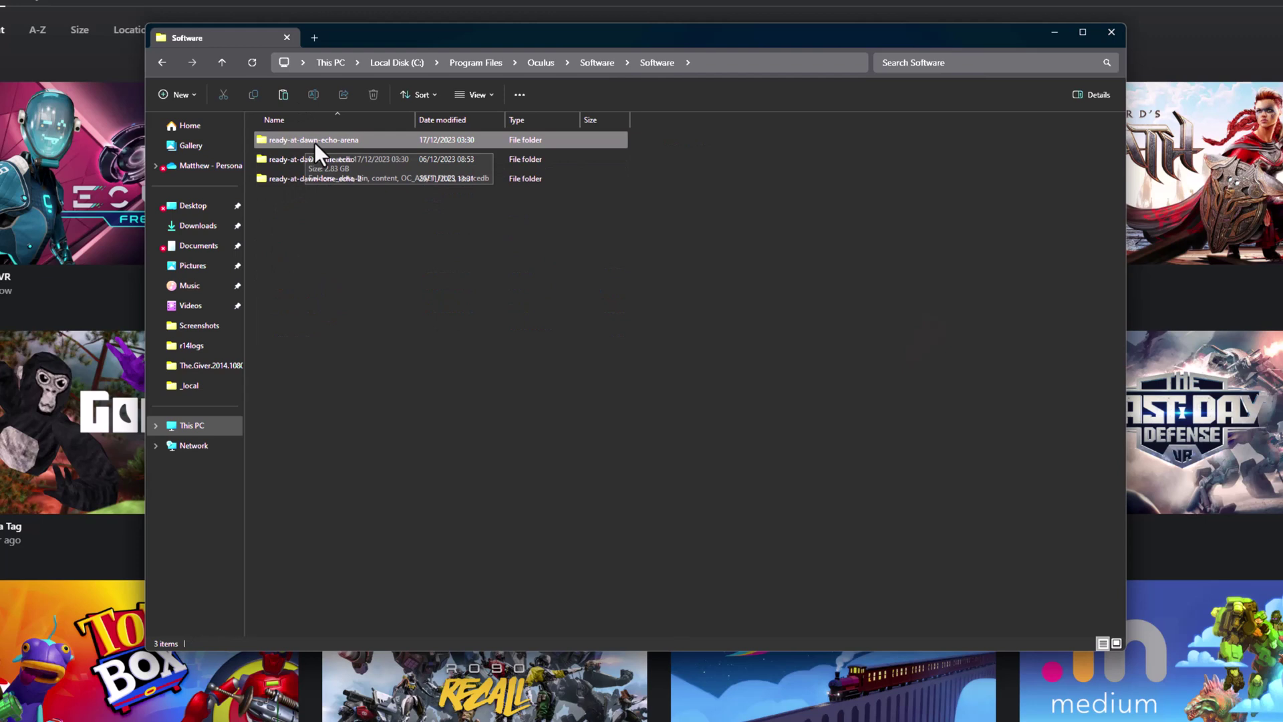
pyautogui.doubleClick(405, 135)
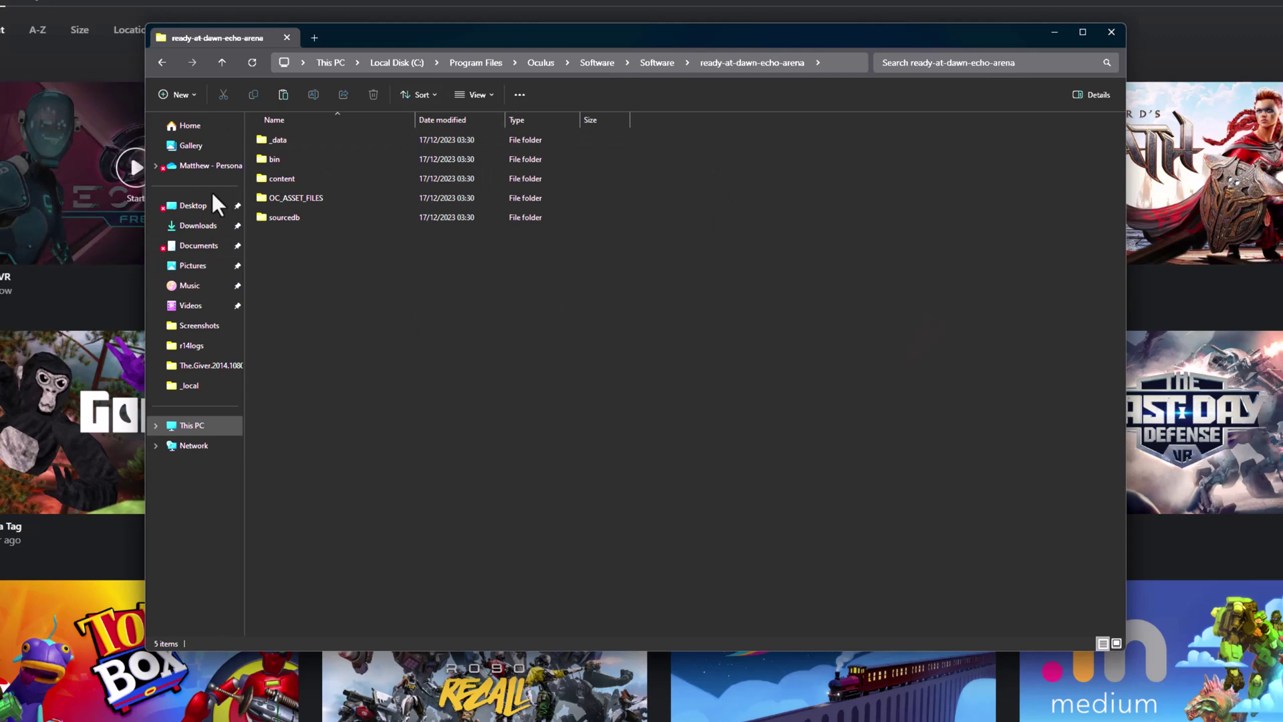
pyautogui.click(163, 65)
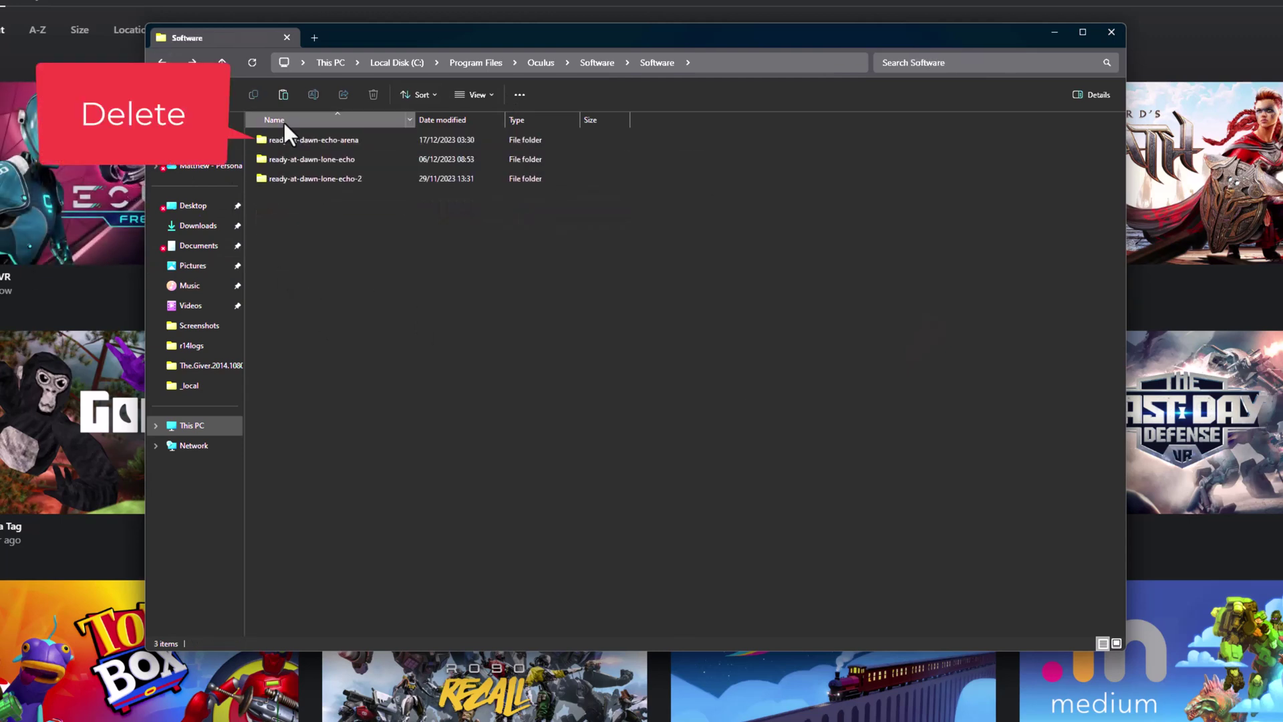
# Delete the old echo-arena folder, then find CyanoTex's pinned PCVR link and reveal its key
pyautogui.press('Delete')
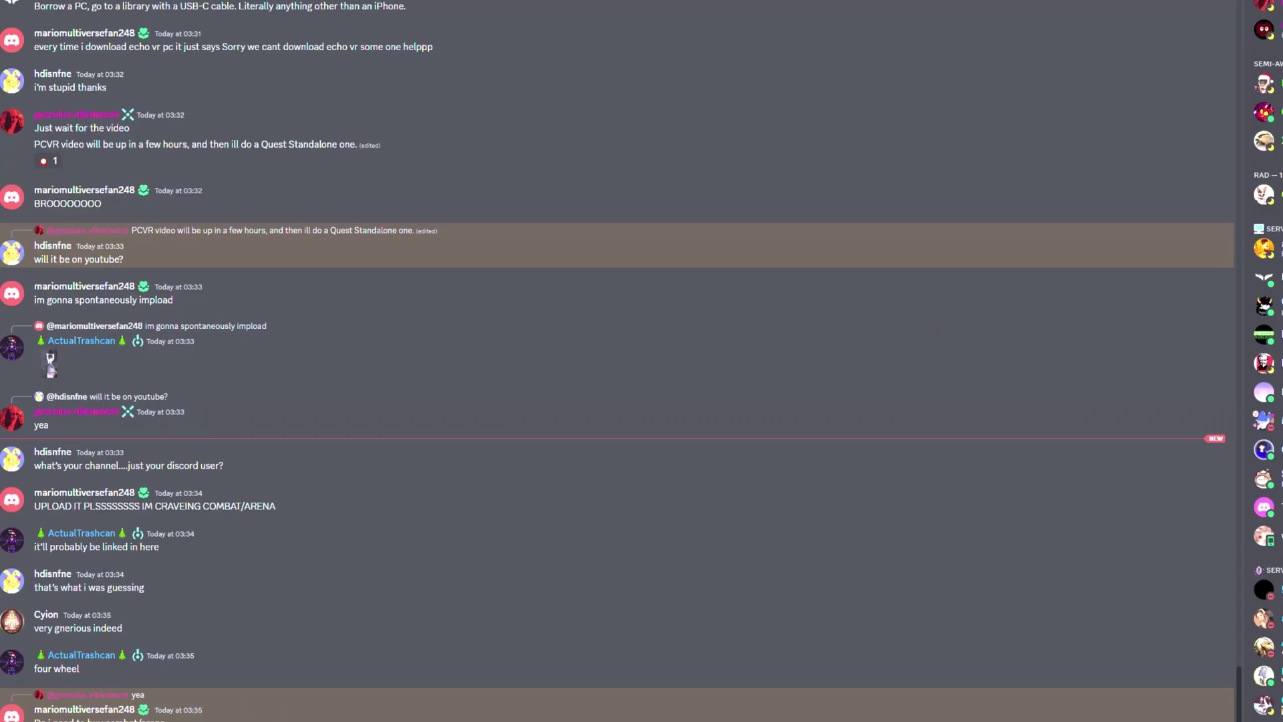
pyautogui.scroll(-3, 578, 324)
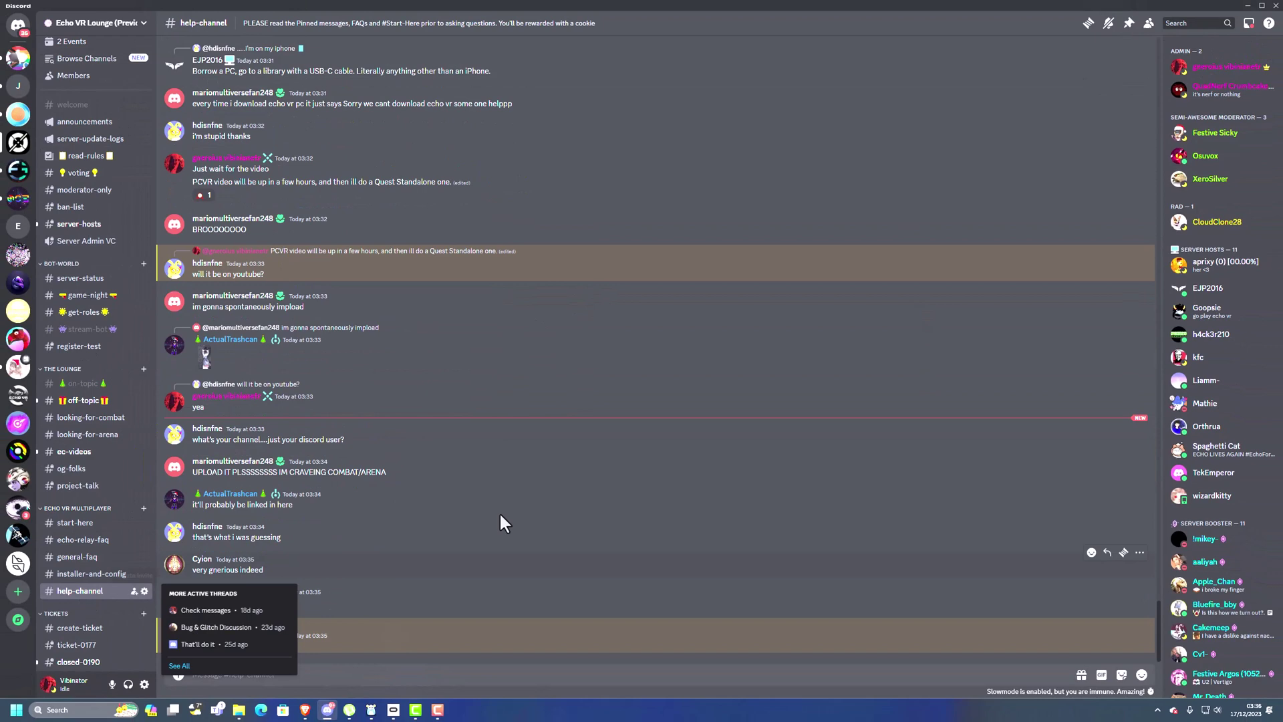
pyautogui.click(1129, 24)
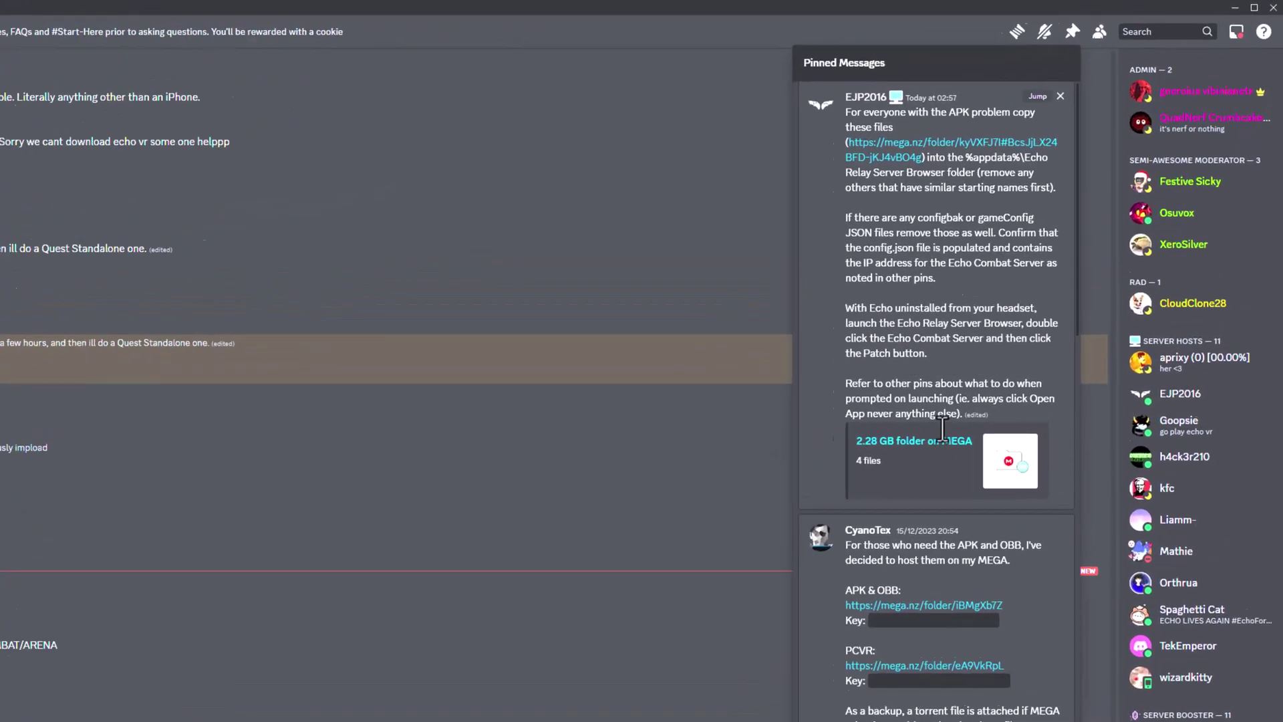
pyautogui.scroll(-1, 1034, 338)
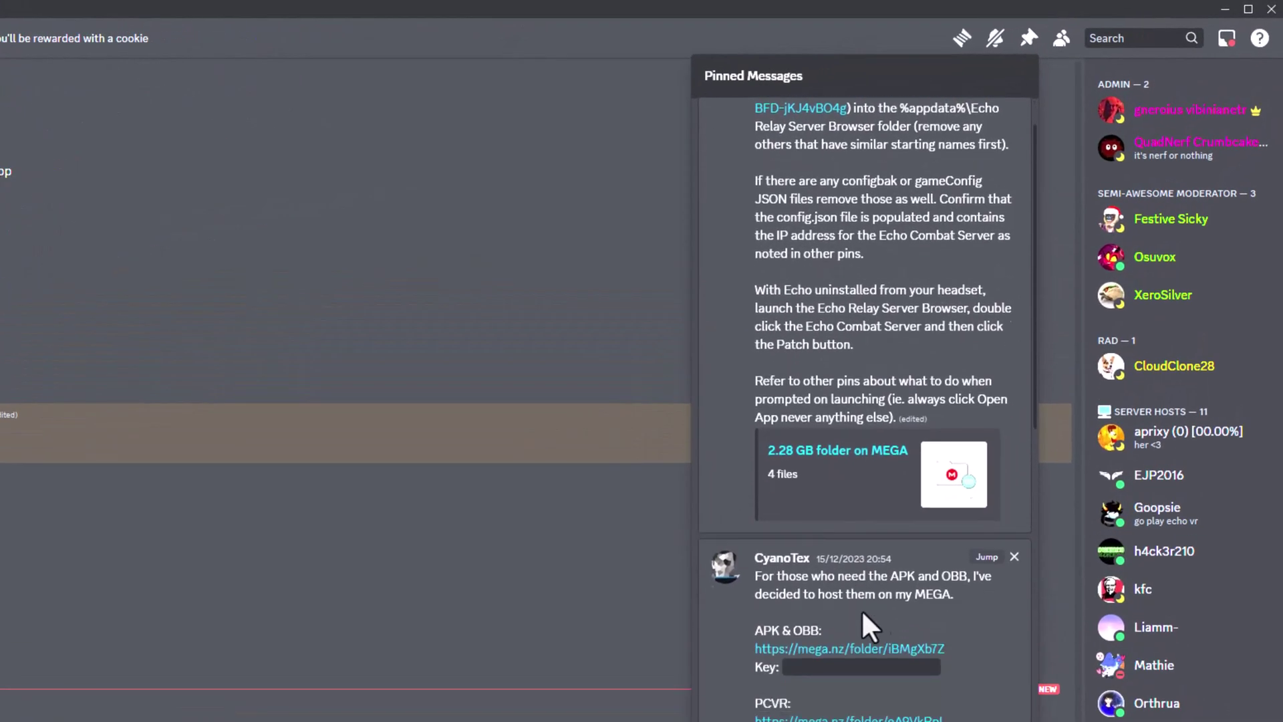
pyautogui.click(983, 559)
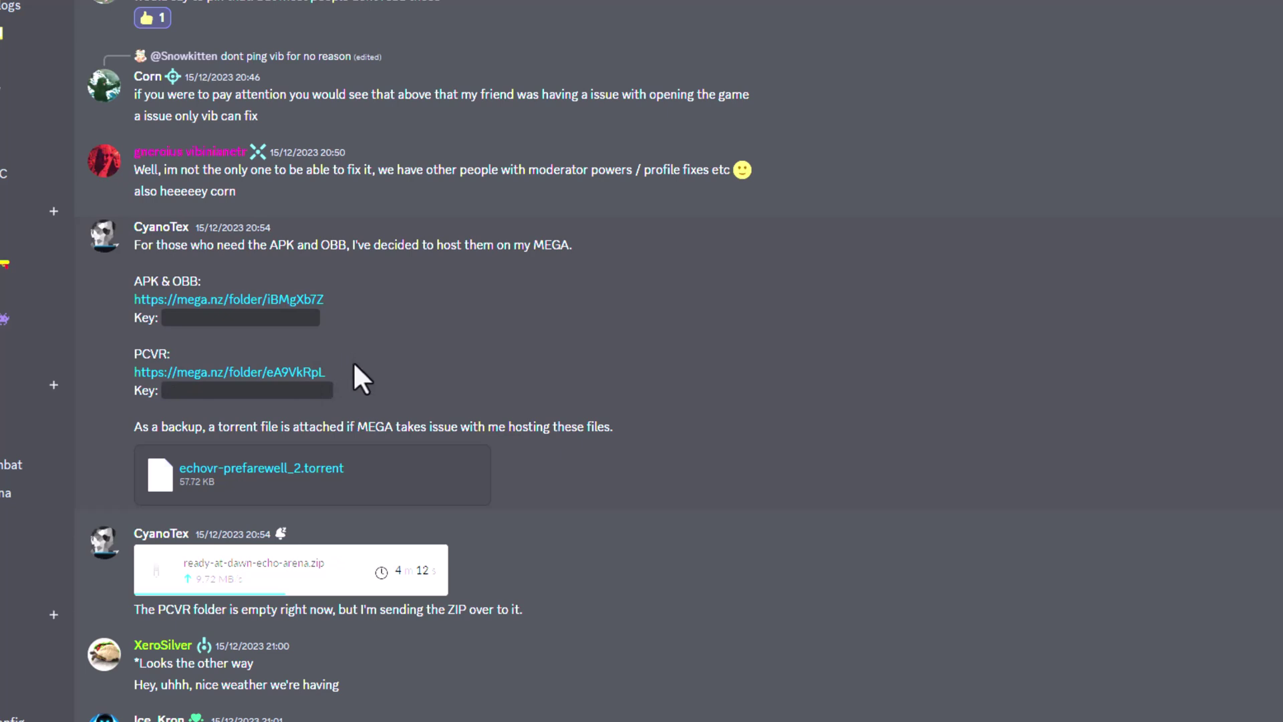
pyautogui.moveTo(355, 365); pyautogui.dragTo(122, 382)
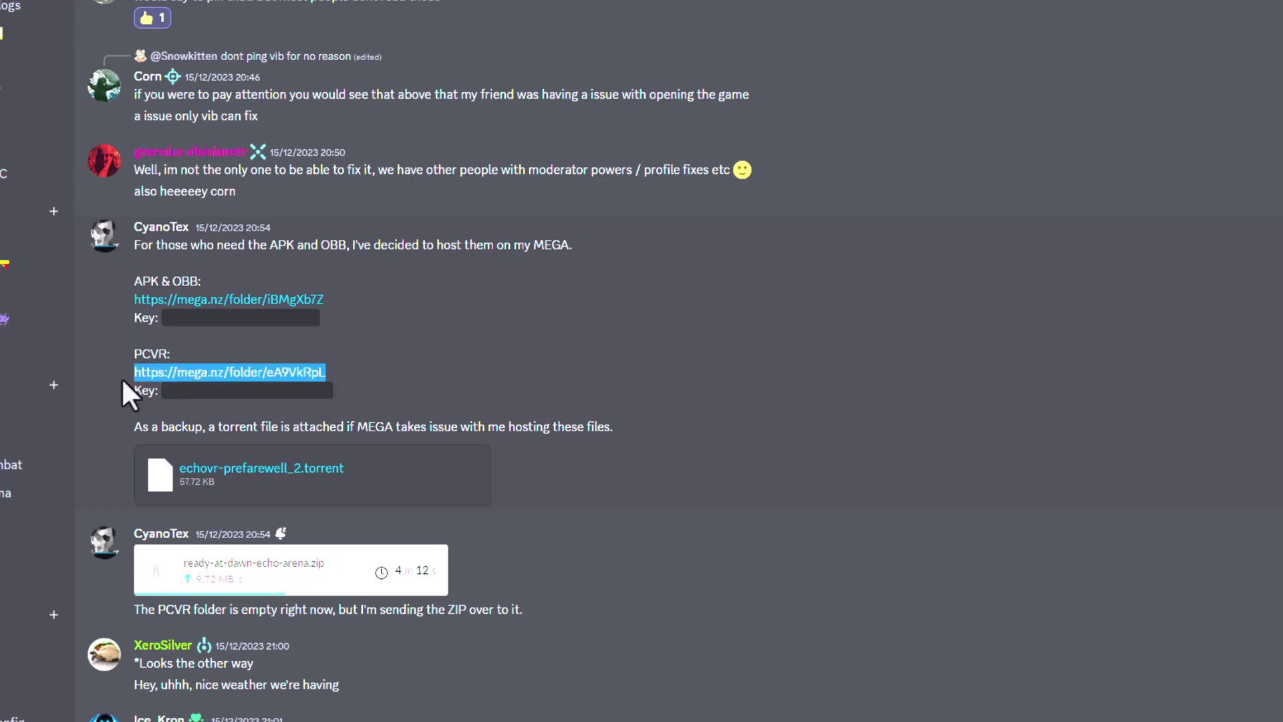
pyautogui.click(217, 393)
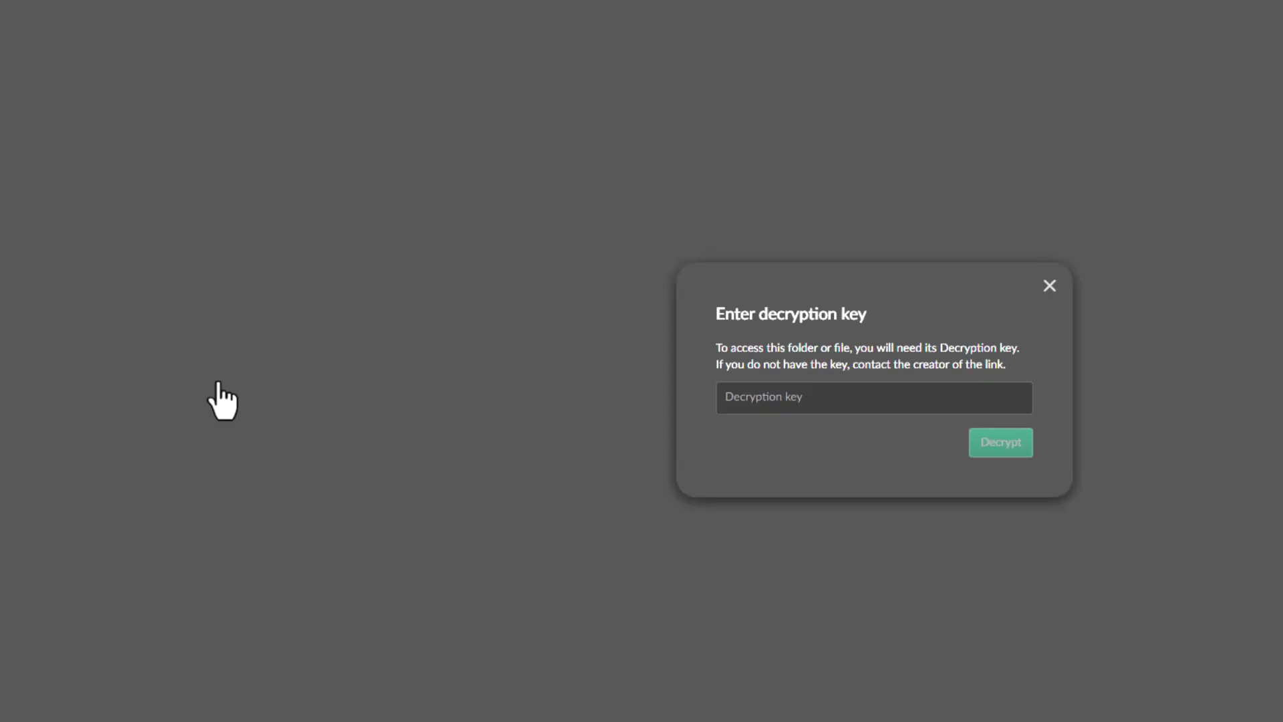
# Paste the decryption key into MEGA's dialog and decrypt the PCVR folder
pyautogui.click(782, 435)
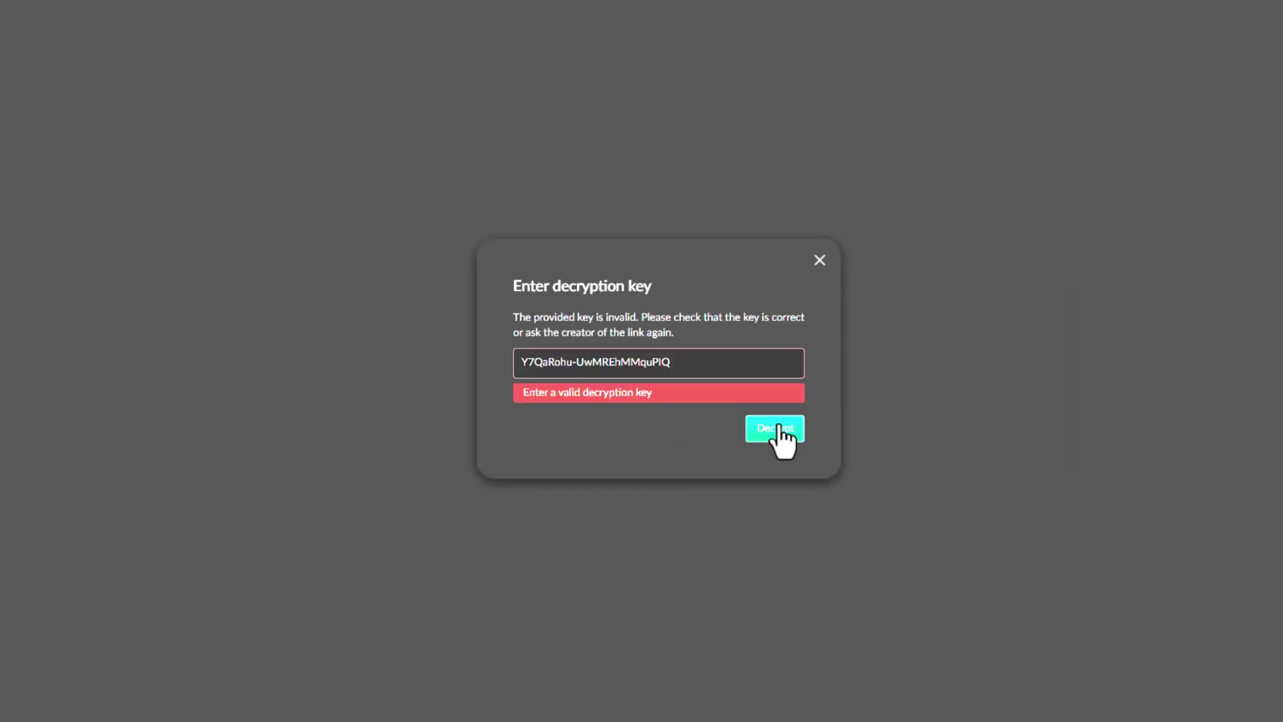
pyautogui.click(782, 434)
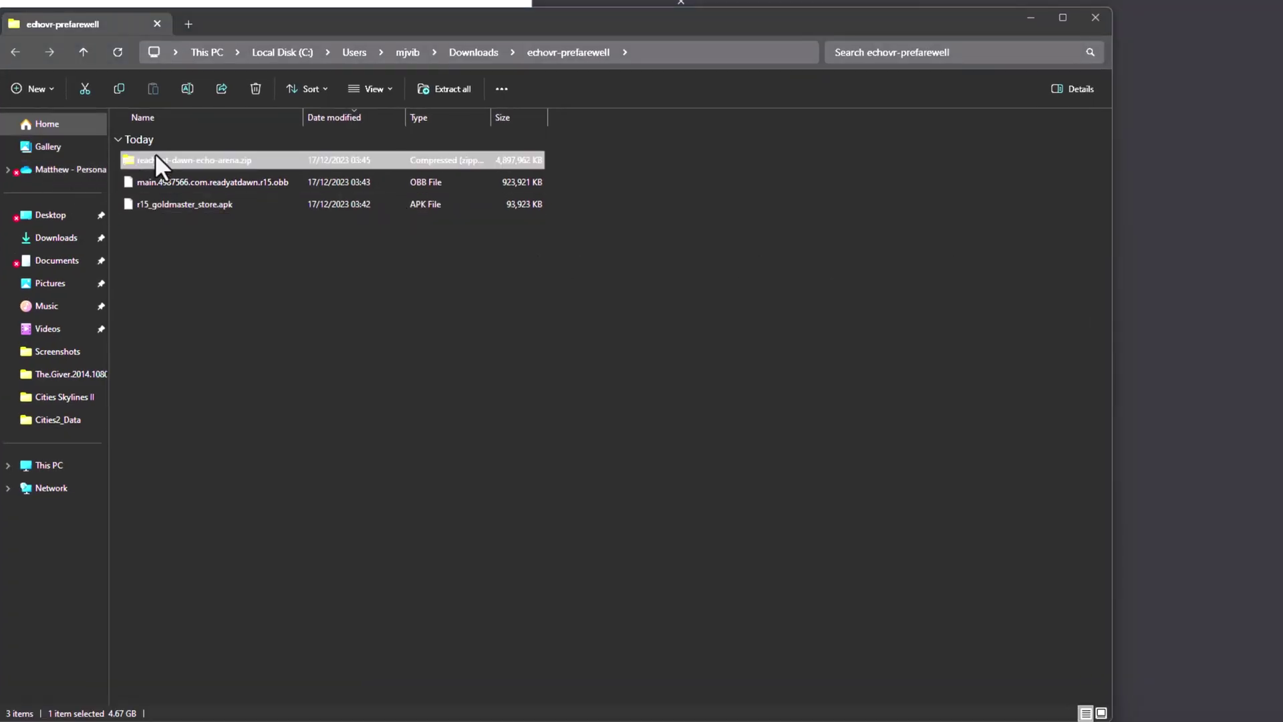
# Cut the downloaded ready-at-dawn-echo-arena.zip from Downloads
pyautogui.rightClick(178, 158)
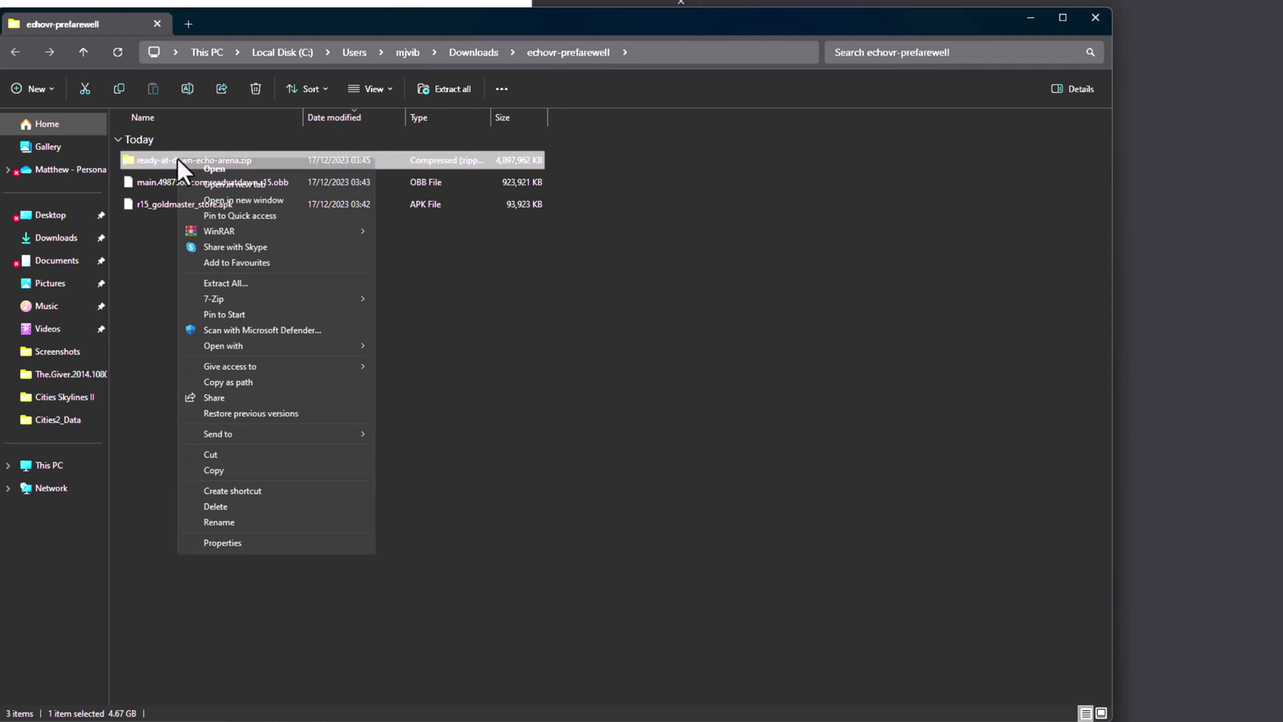
pyautogui.click(146, 160)
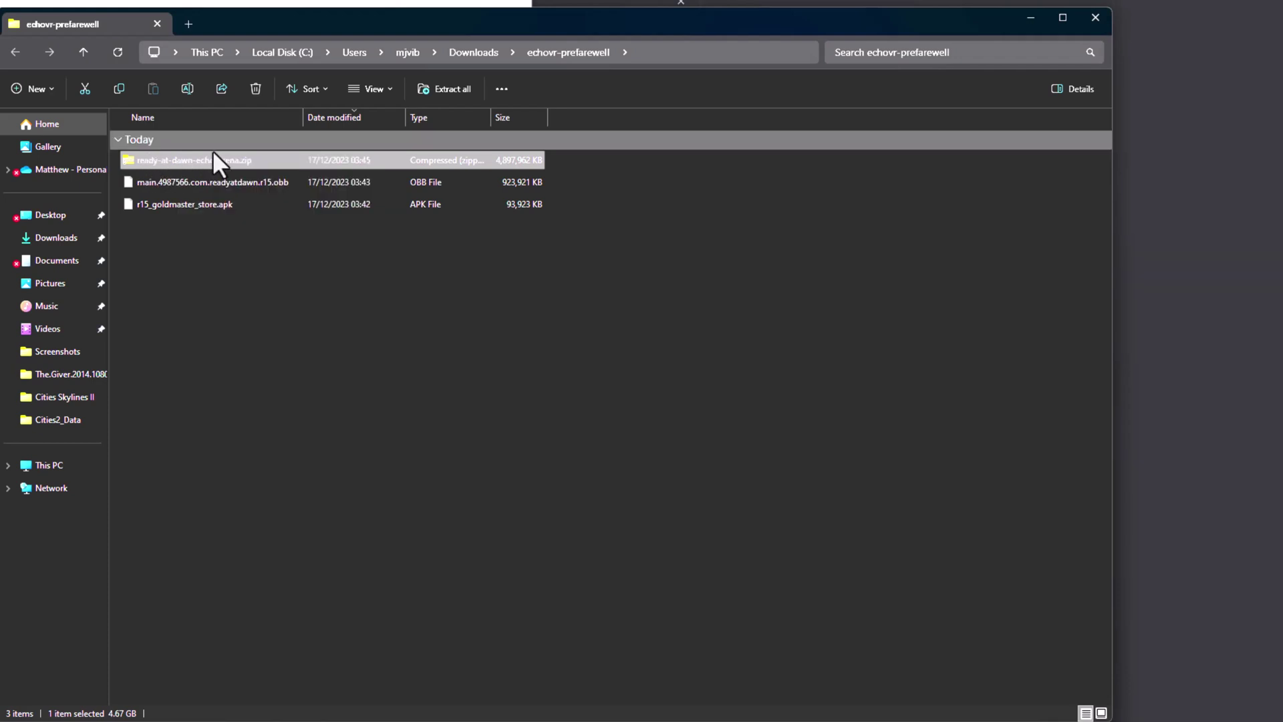
pyautogui.rightClick(179, 159)
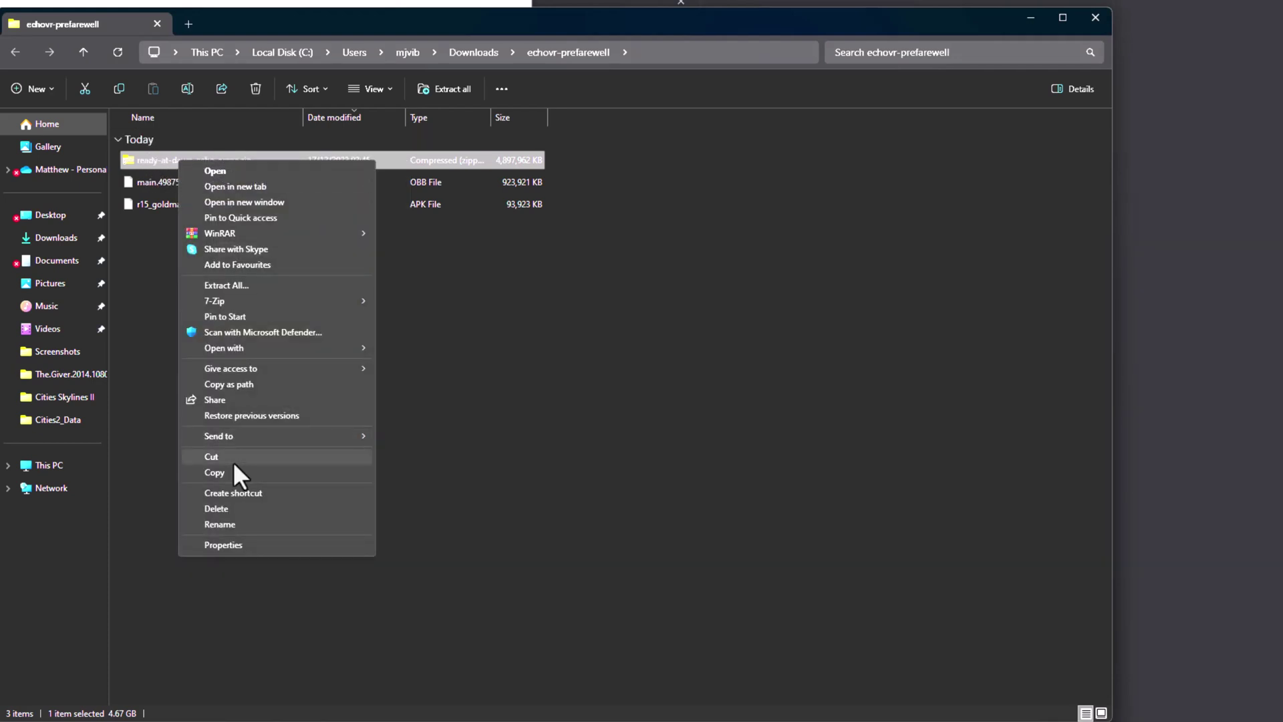
pyautogui.click(233, 458)
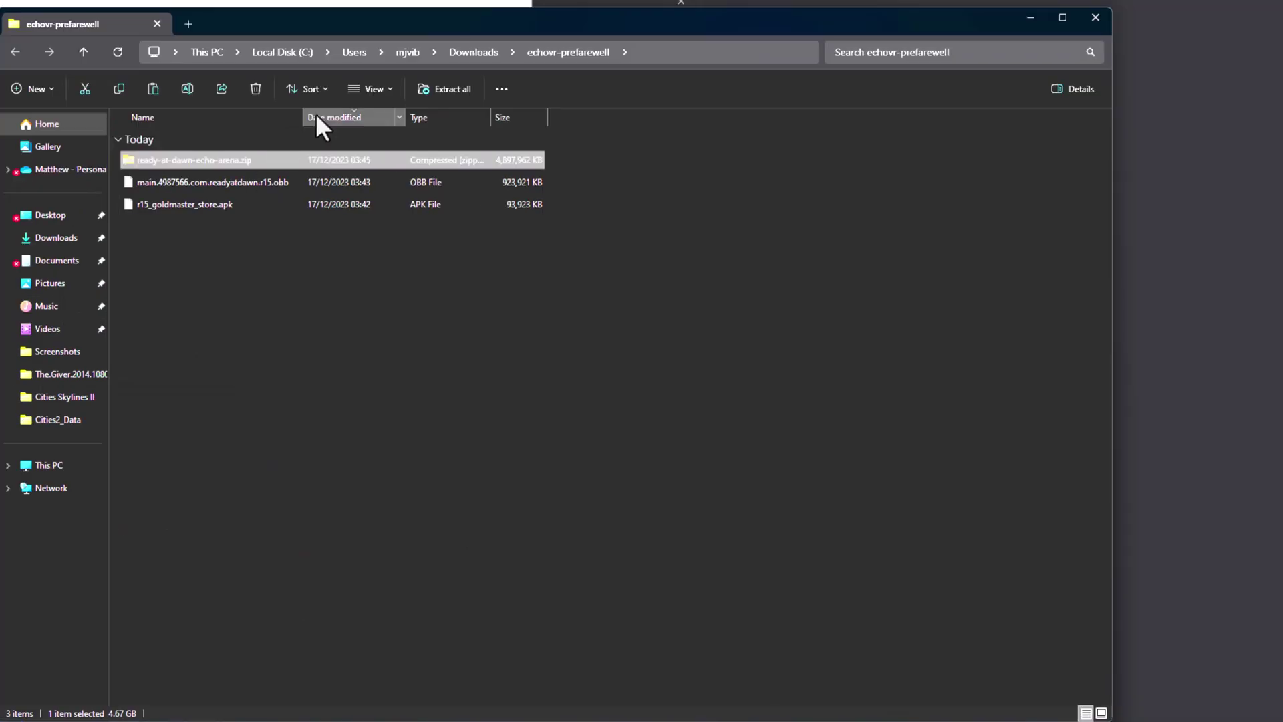
# Go to C:\Program Files\Oculus\Software\Software and bring up the paste menu there
pyautogui.click(68, 465)
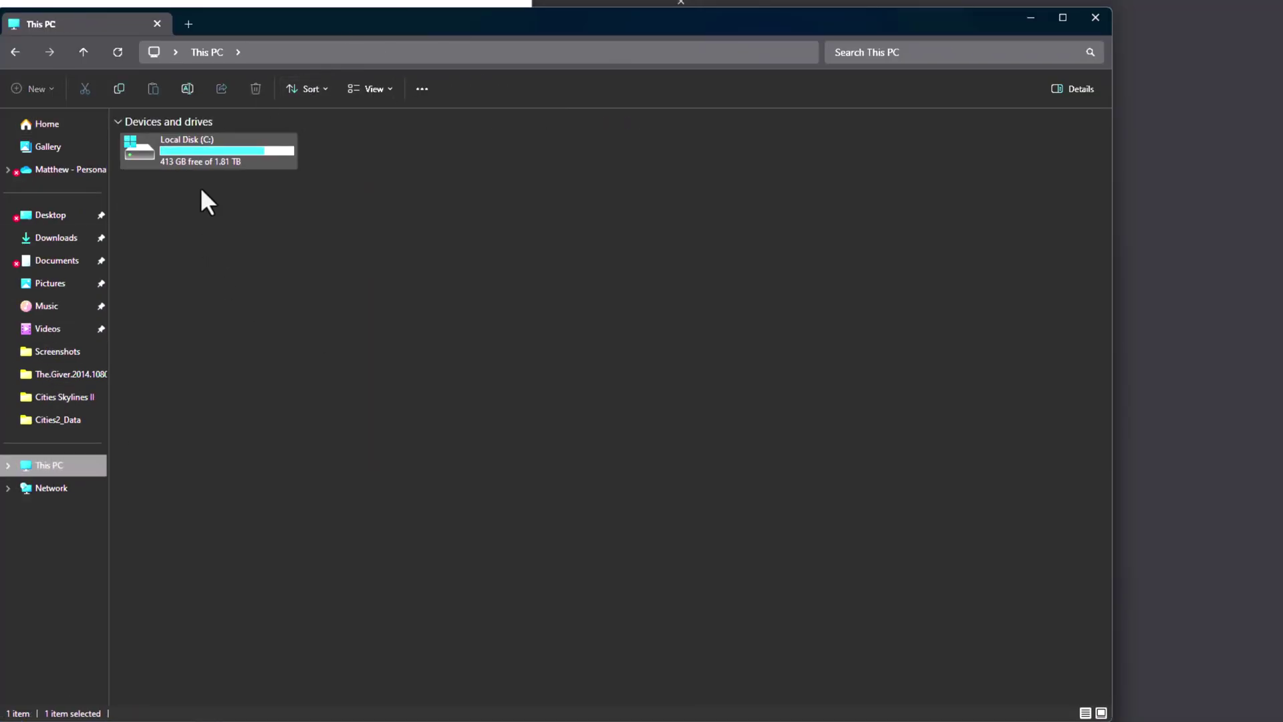
pyautogui.doubleClick(206, 148)
pyautogui.doubleClick(187, 362)
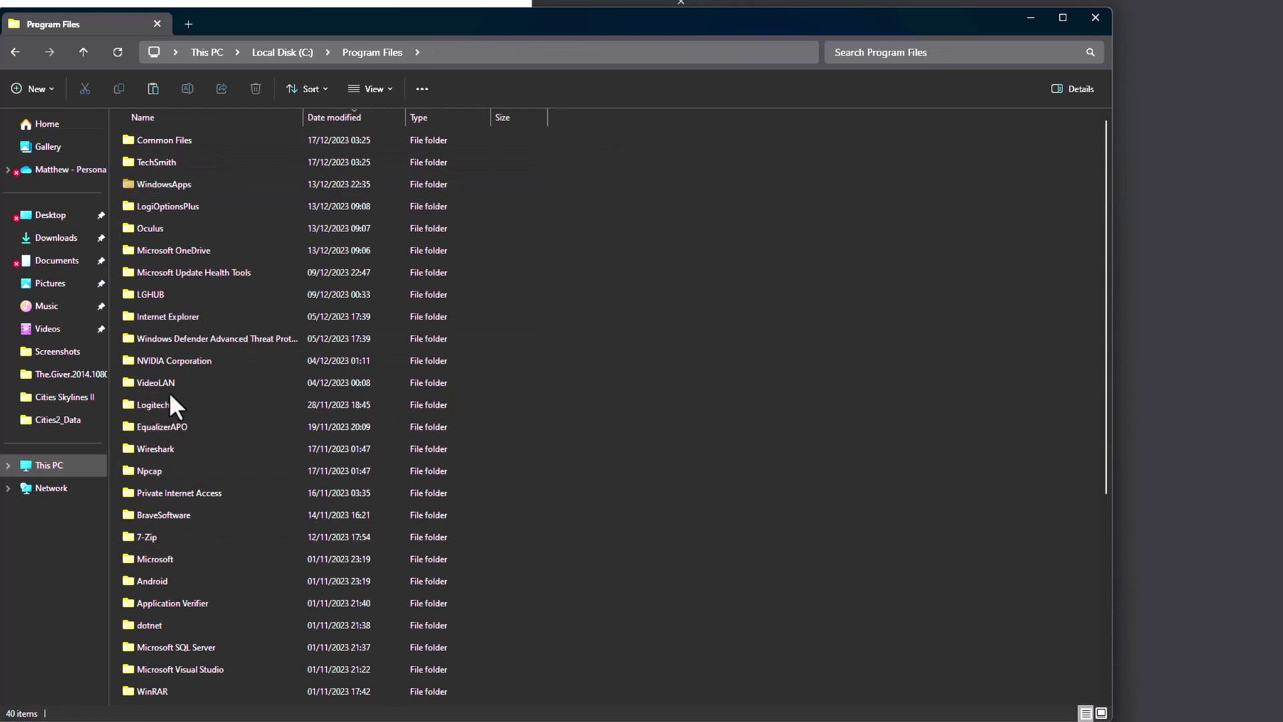
pyautogui.press('o')
pyautogui.doubleClick(173, 230)
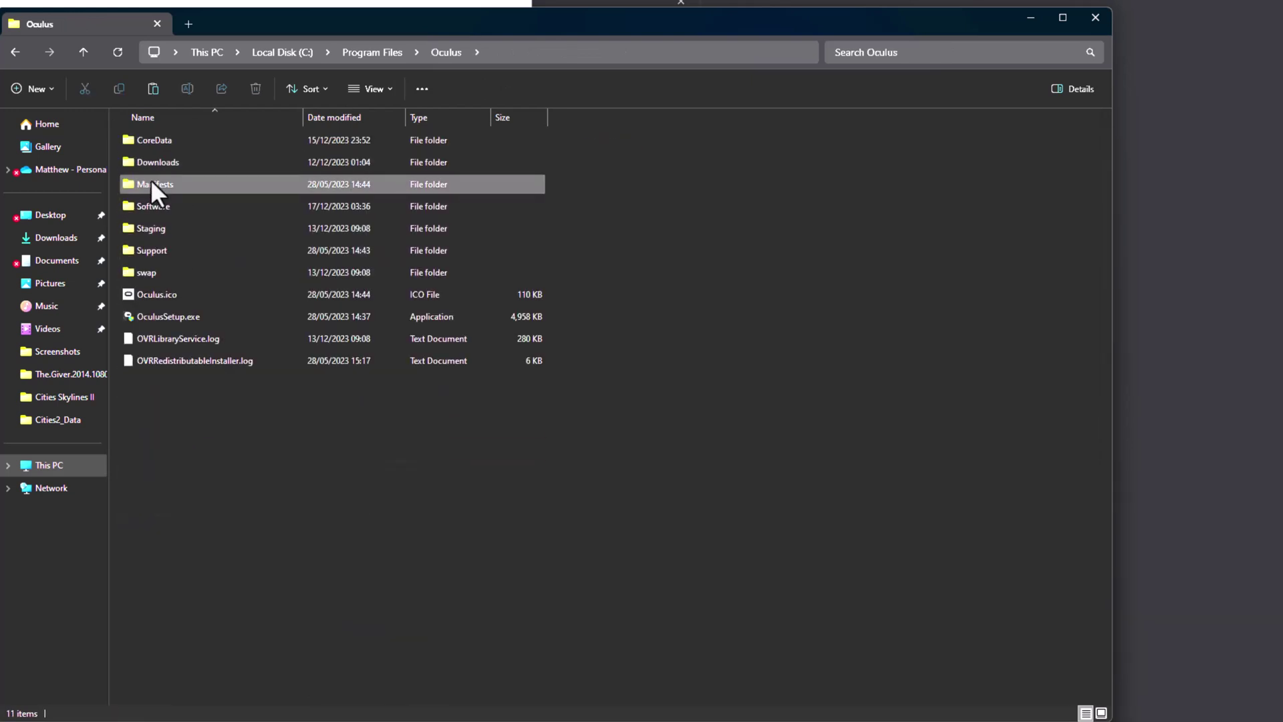
pyautogui.doubleClick(167, 205)
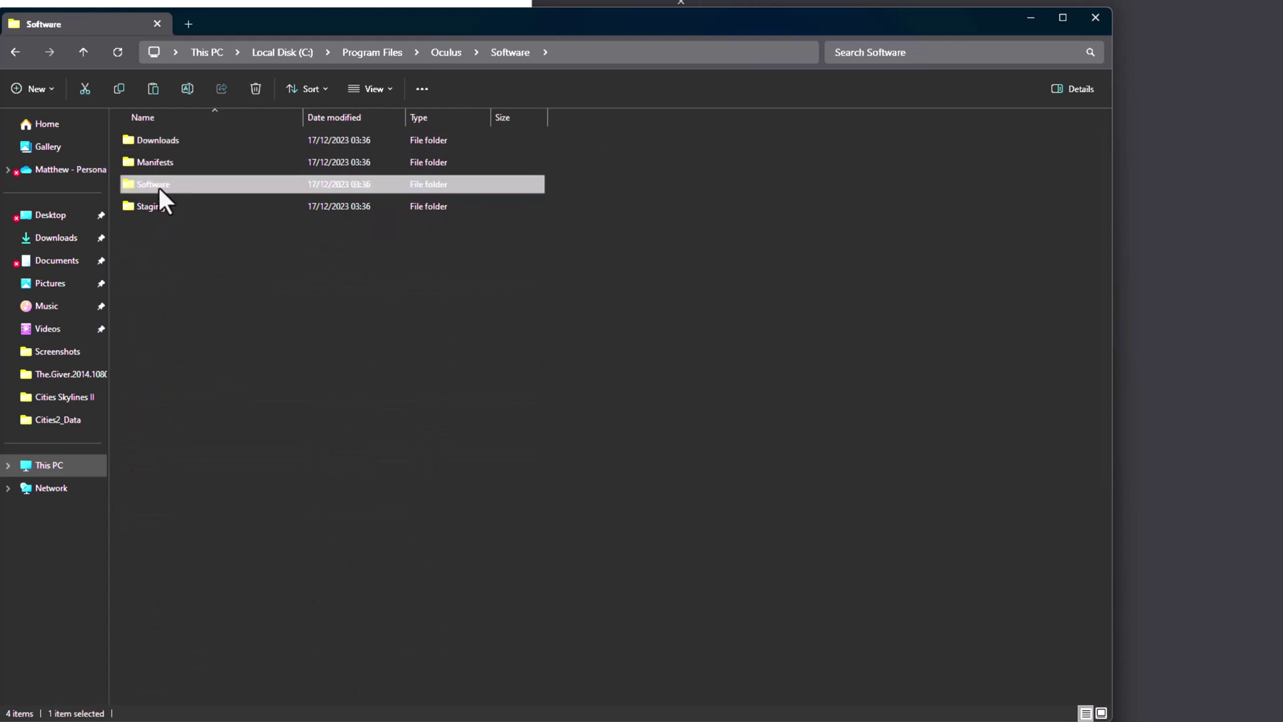
pyautogui.doubleClick(159, 187)
pyautogui.rightClick(214, 232)
# Paste ready-at-dawn-echo-arena.zip here and extract it into a folder beside it
pyautogui.click(241, 333)
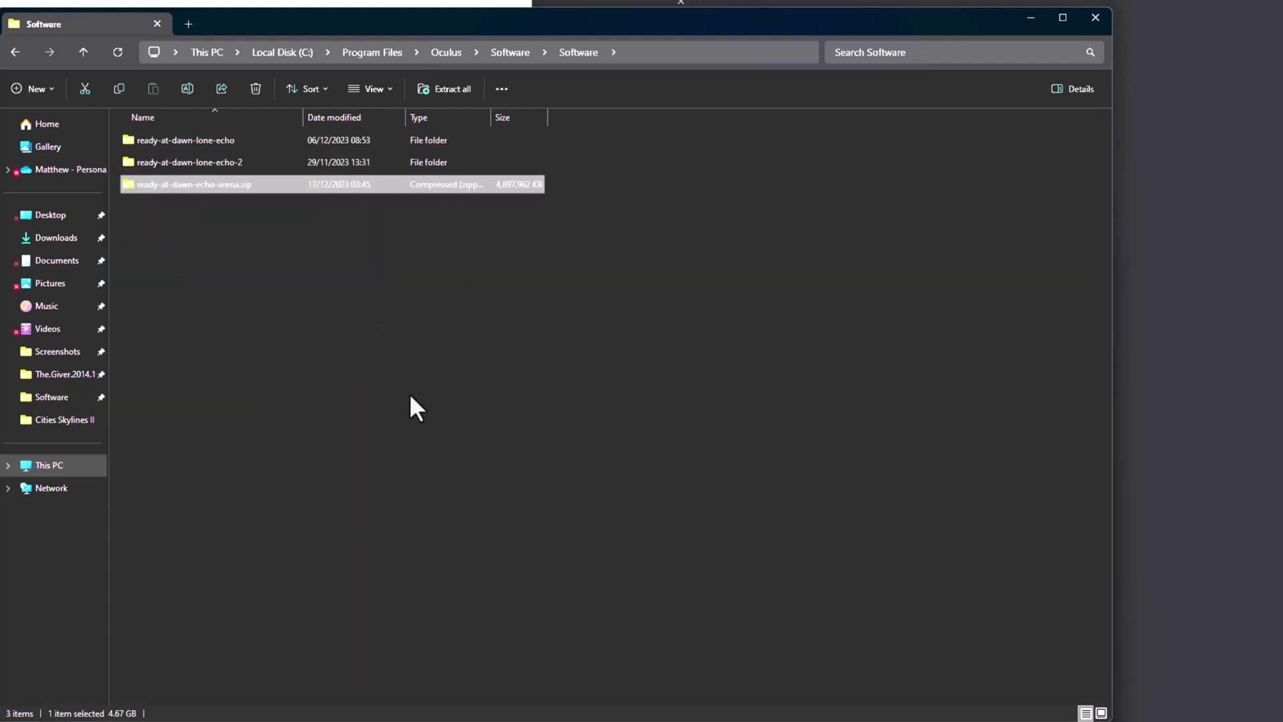
pyautogui.click(250, 185)
pyautogui.rightClick(249, 185)
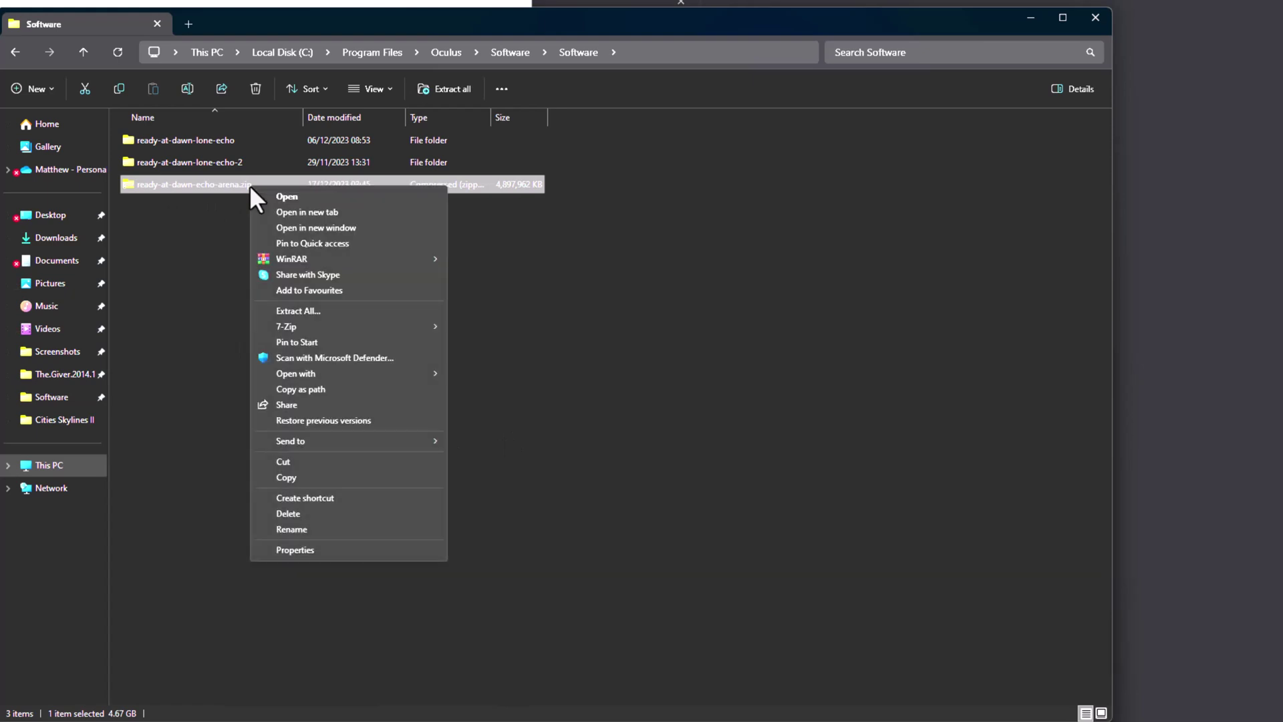
pyautogui.click(301, 314)
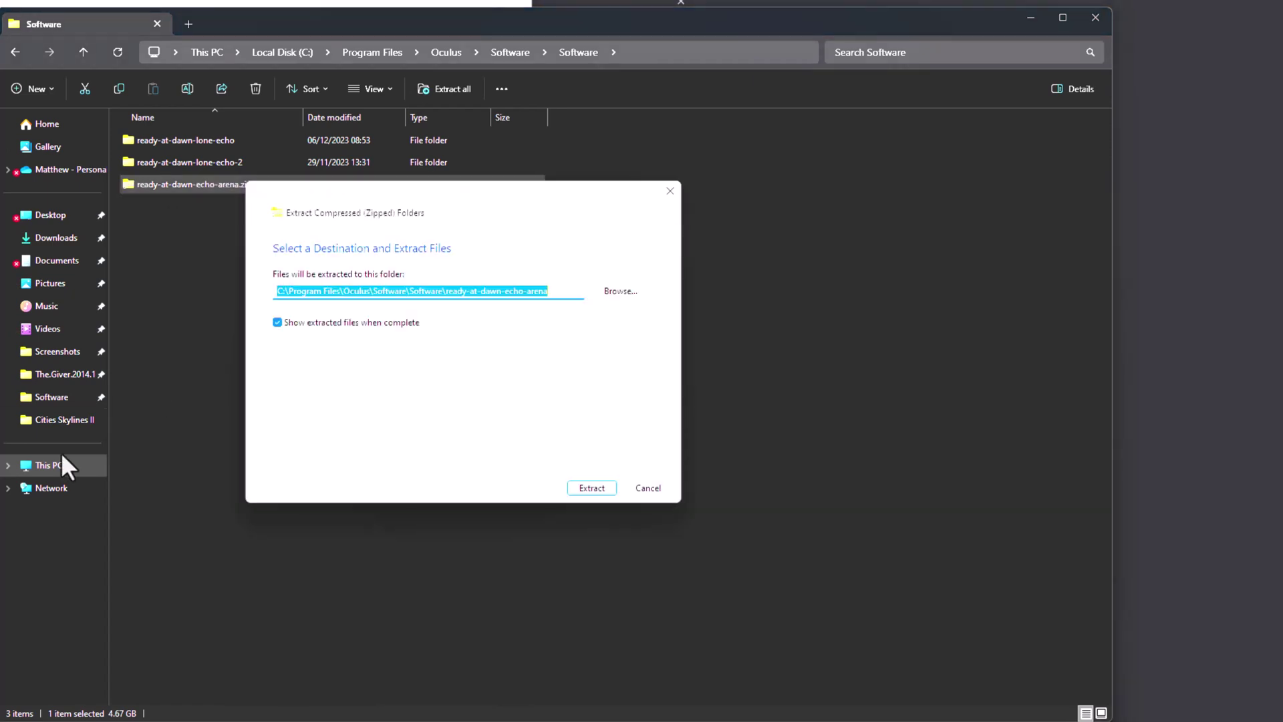
pyautogui.click(588, 493)
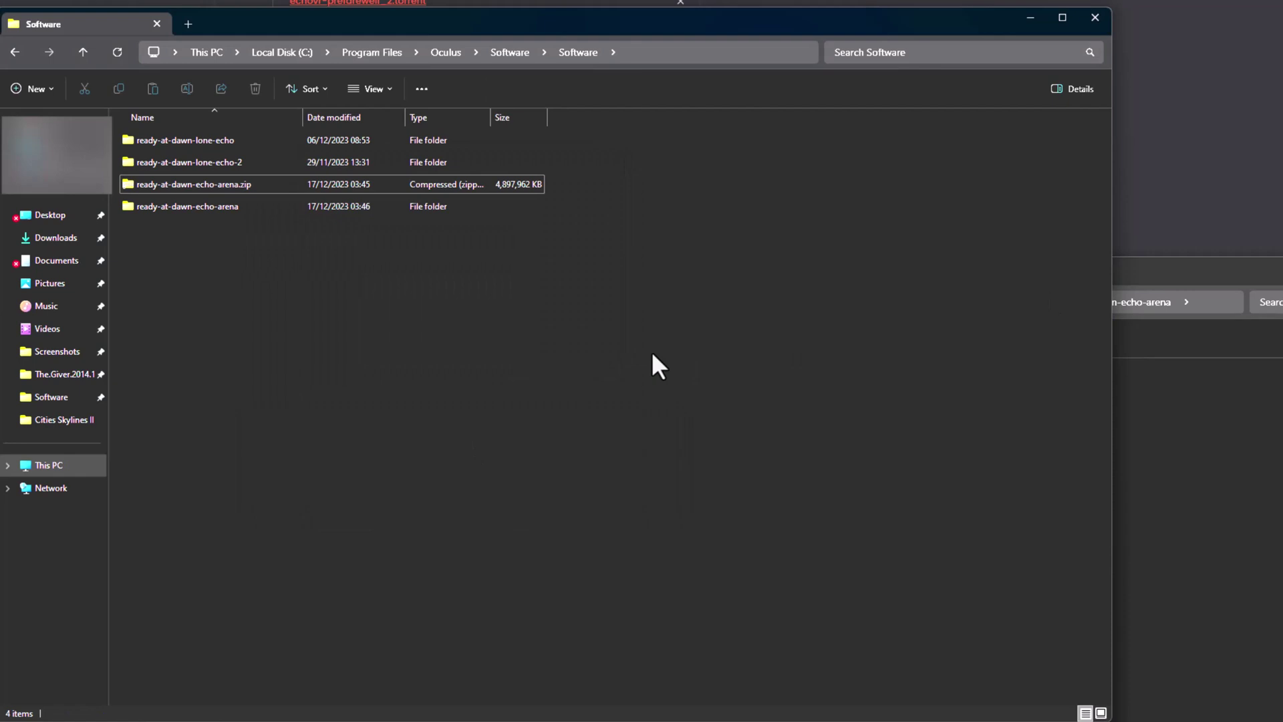
# Delete the zip and open the extracted ready-at-dawn-echo-arena folder
pyautogui.click(247, 212)
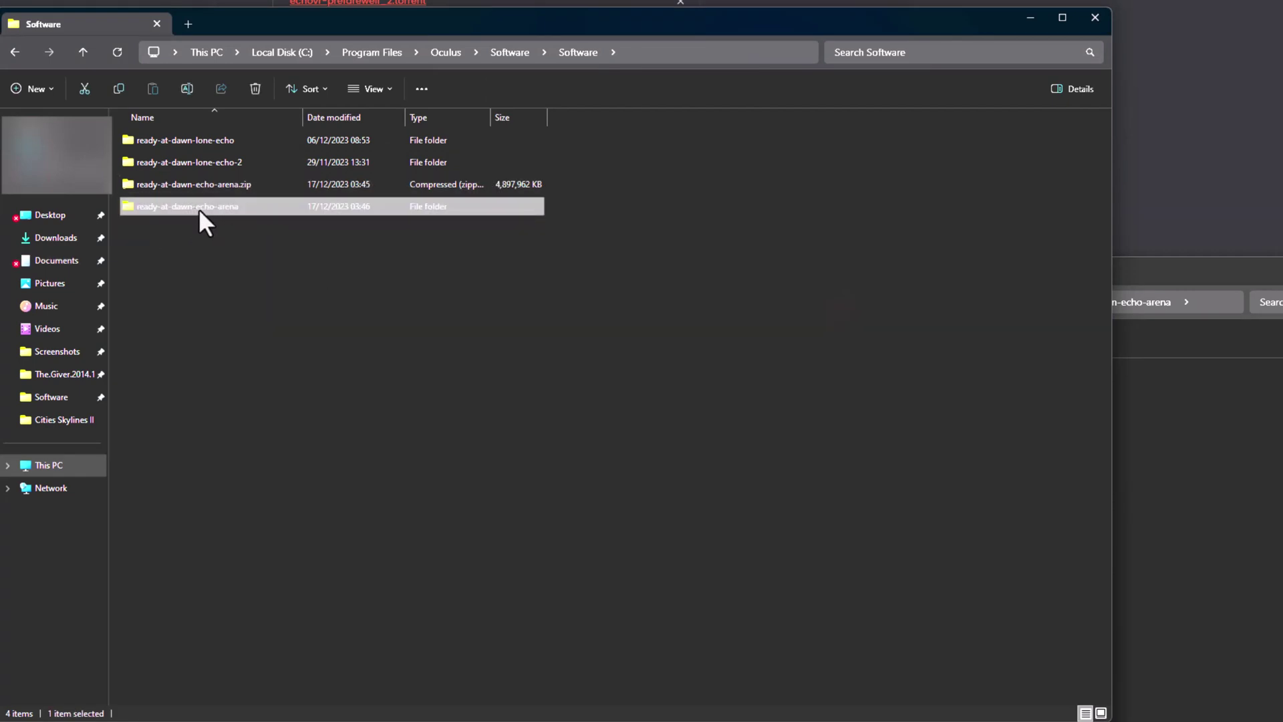
pyautogui.click(222, 184)
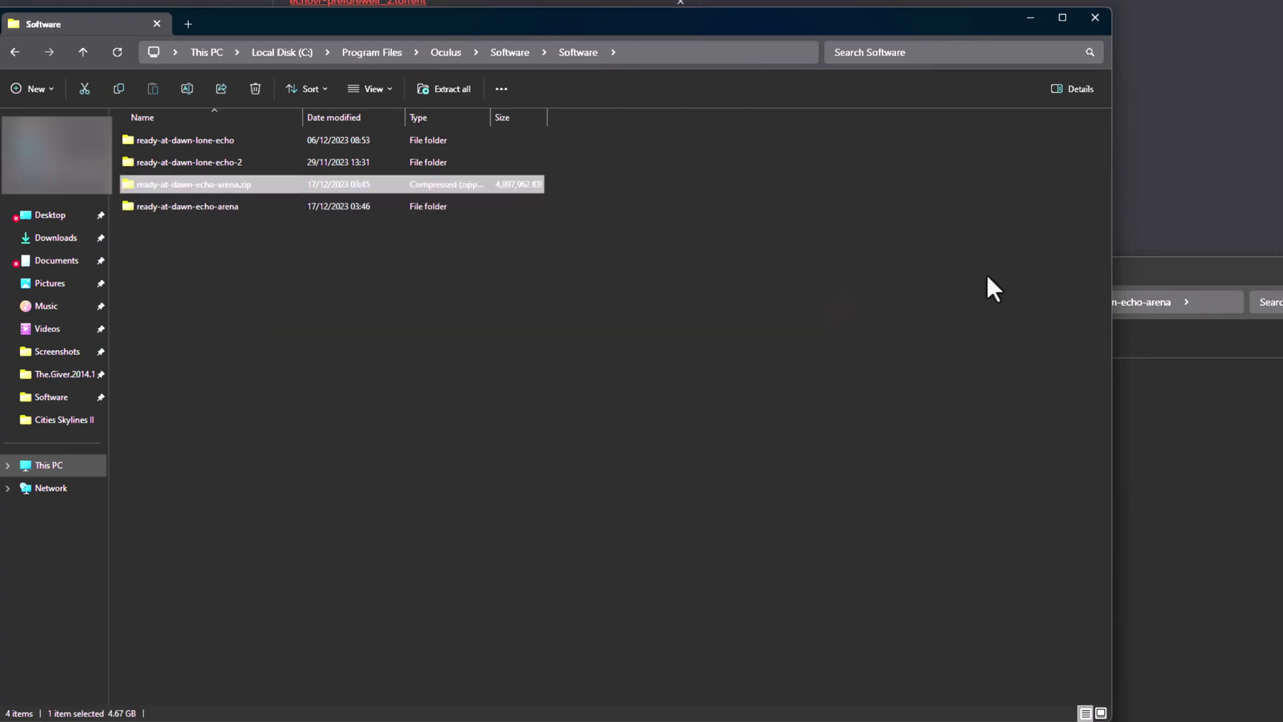
pyautogui.press('Delete')
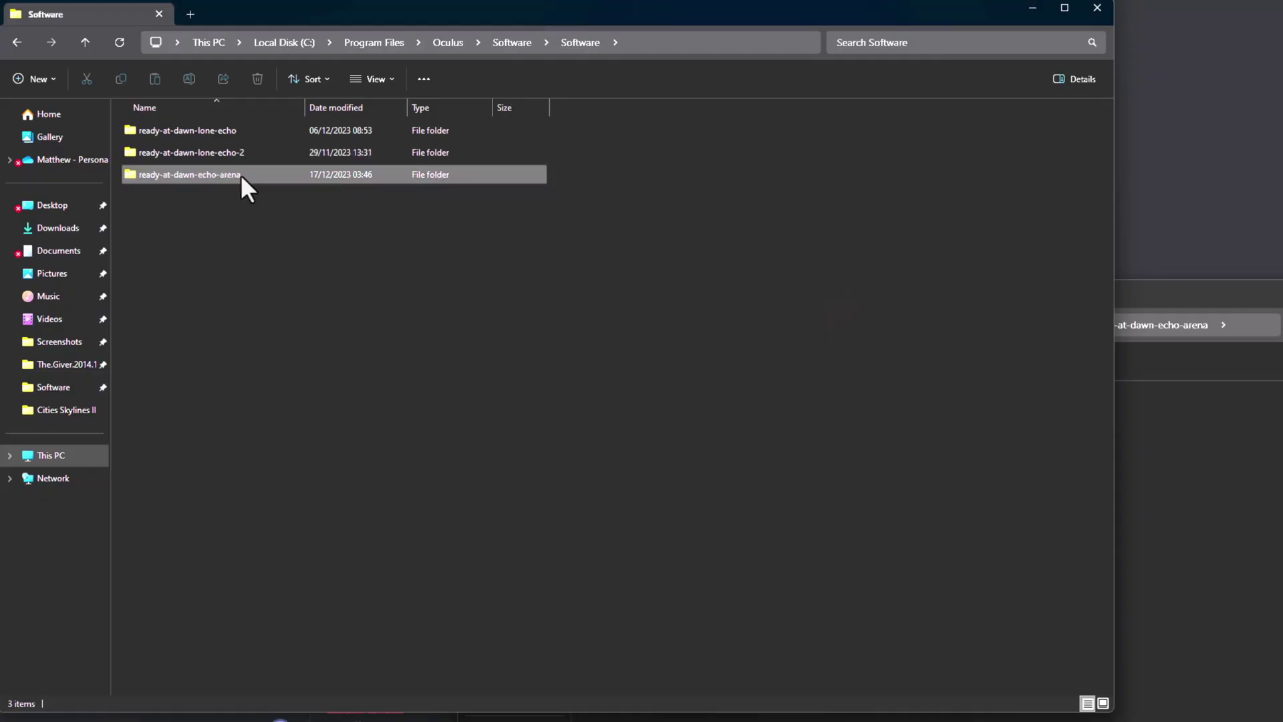
pyautogui.doubleClick(241, 174)
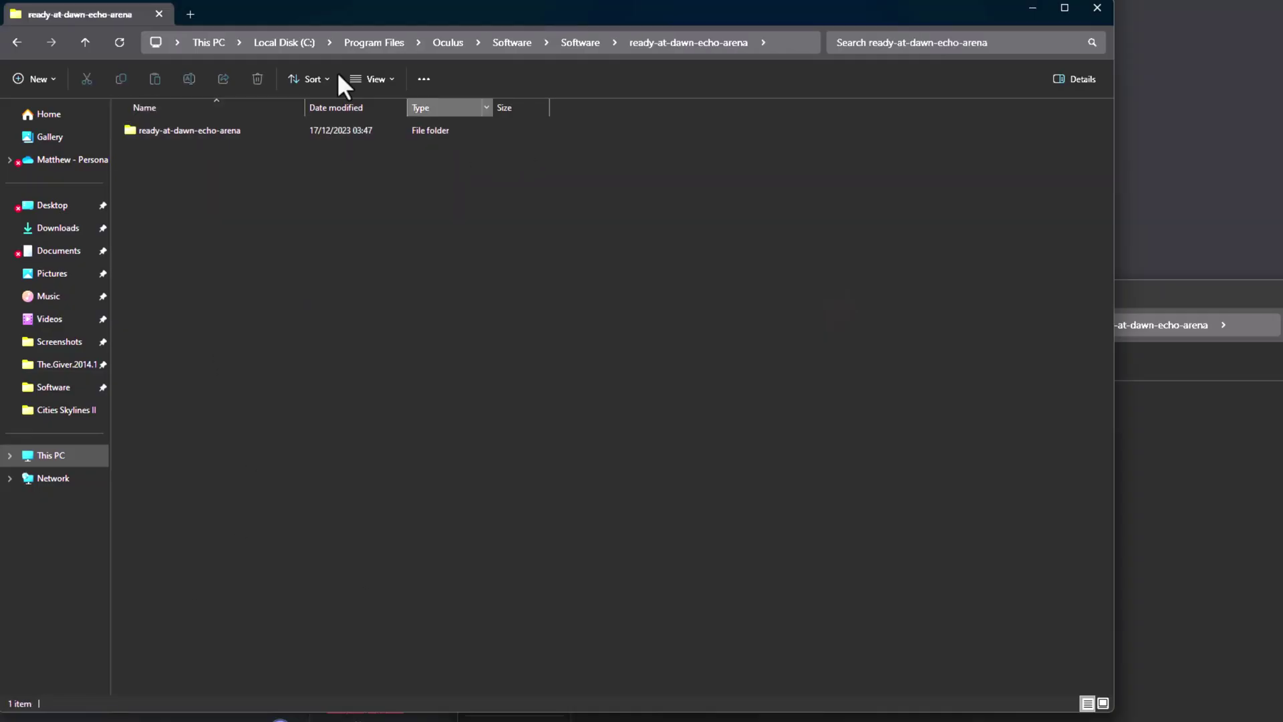
# Reopen the extracted ready-at-dawn-echo-arena folder and check the nested folder's game files
pyautogui.press('BackSpace')
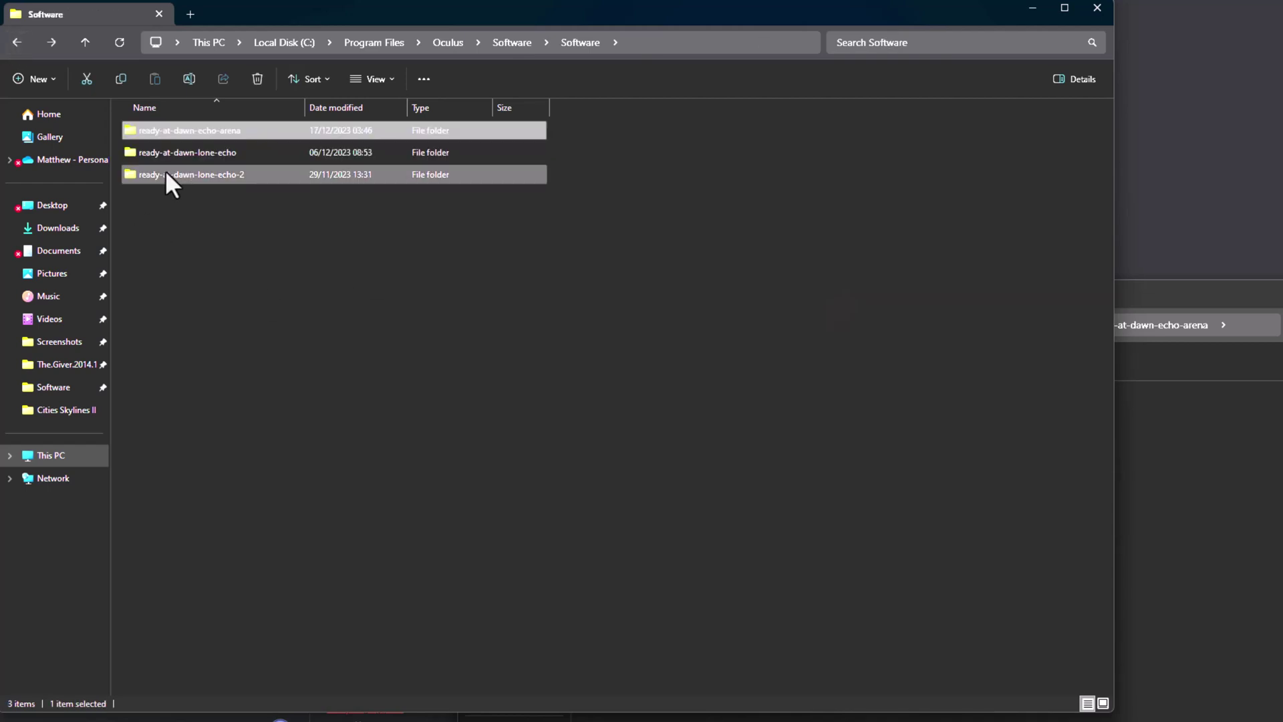
pyautogui.doubleClick(190, 131)
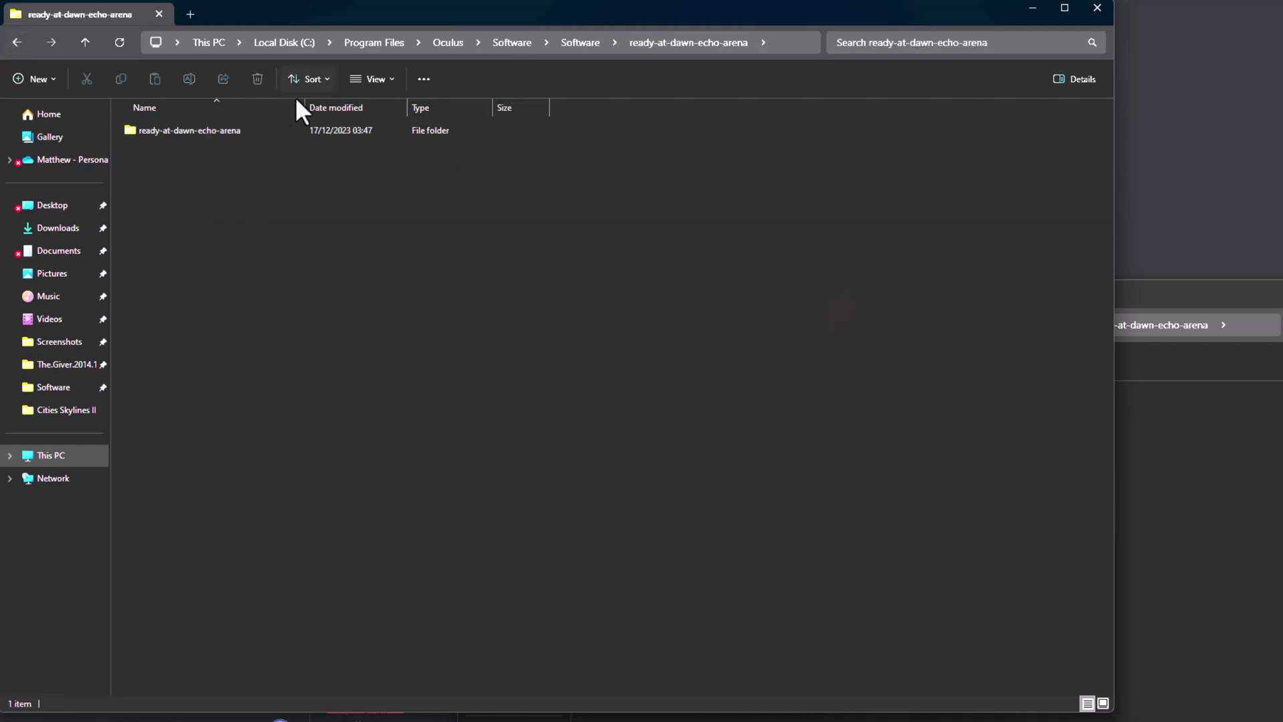
pyautogui.doubleClick(213, 134)
pyautogui.click(18, 43)
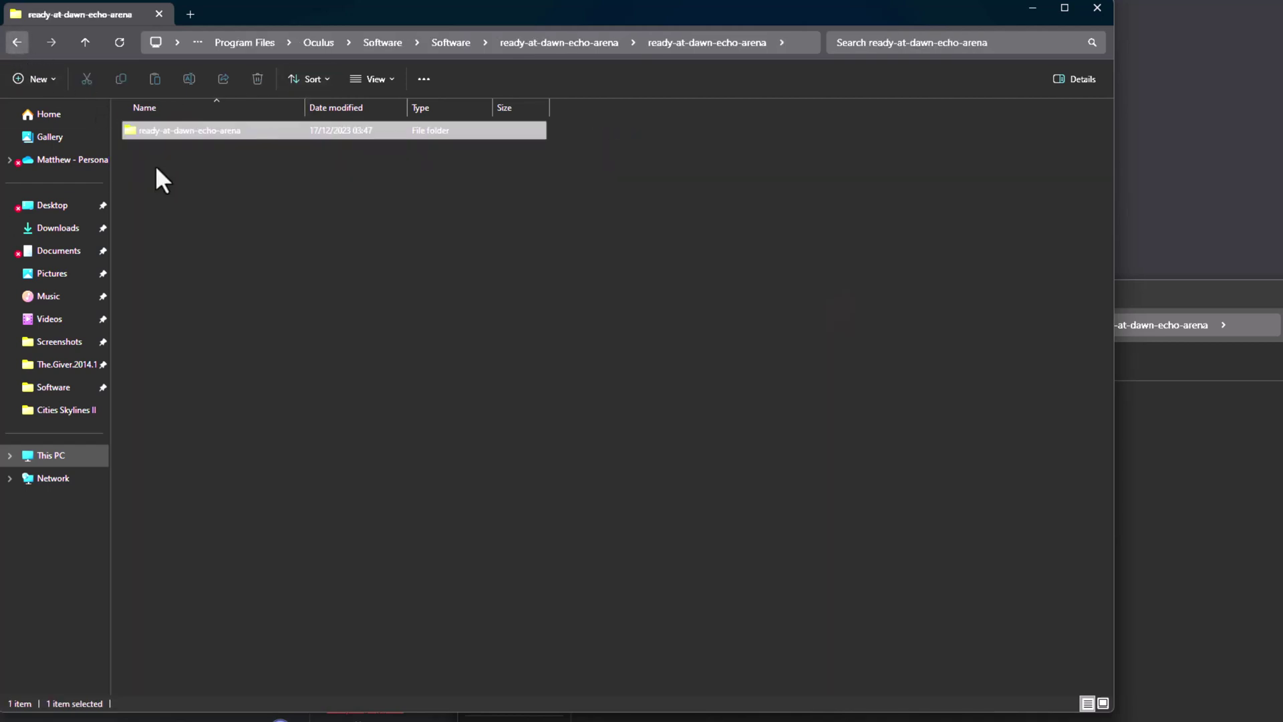
pyautogui.rightClick(177, 132)
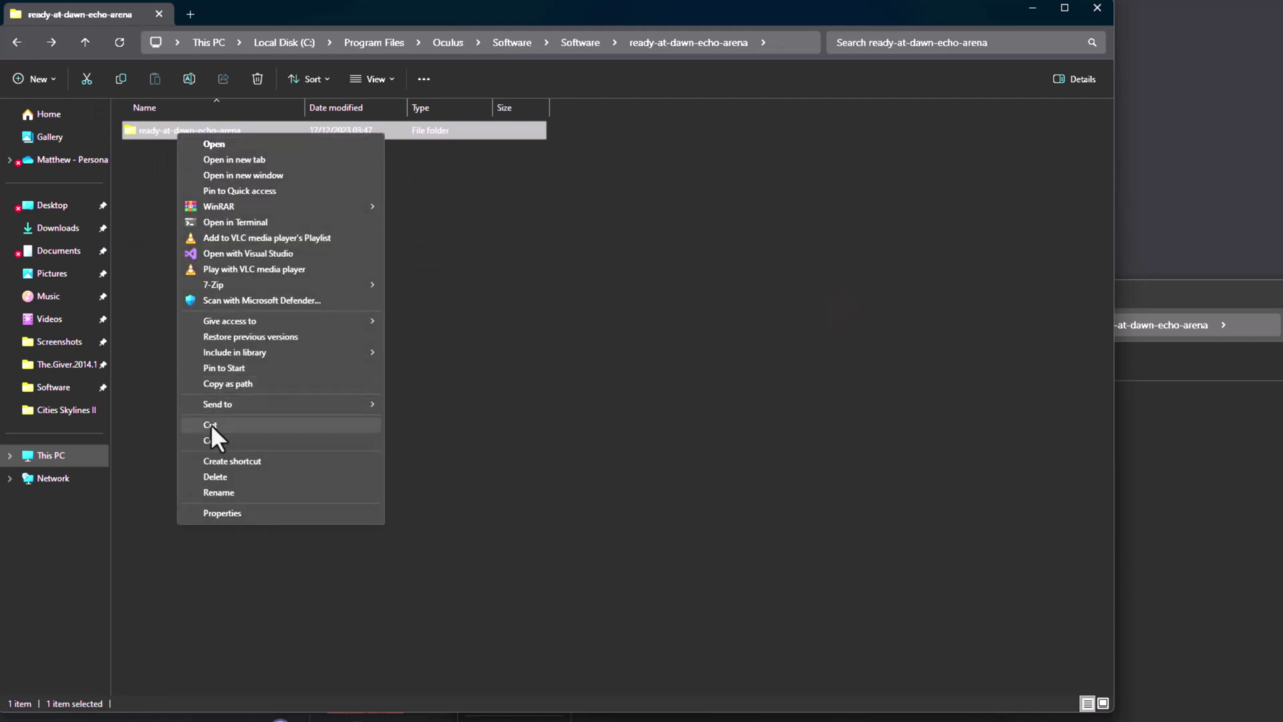
pyautogui.doubleClick(161, 128)
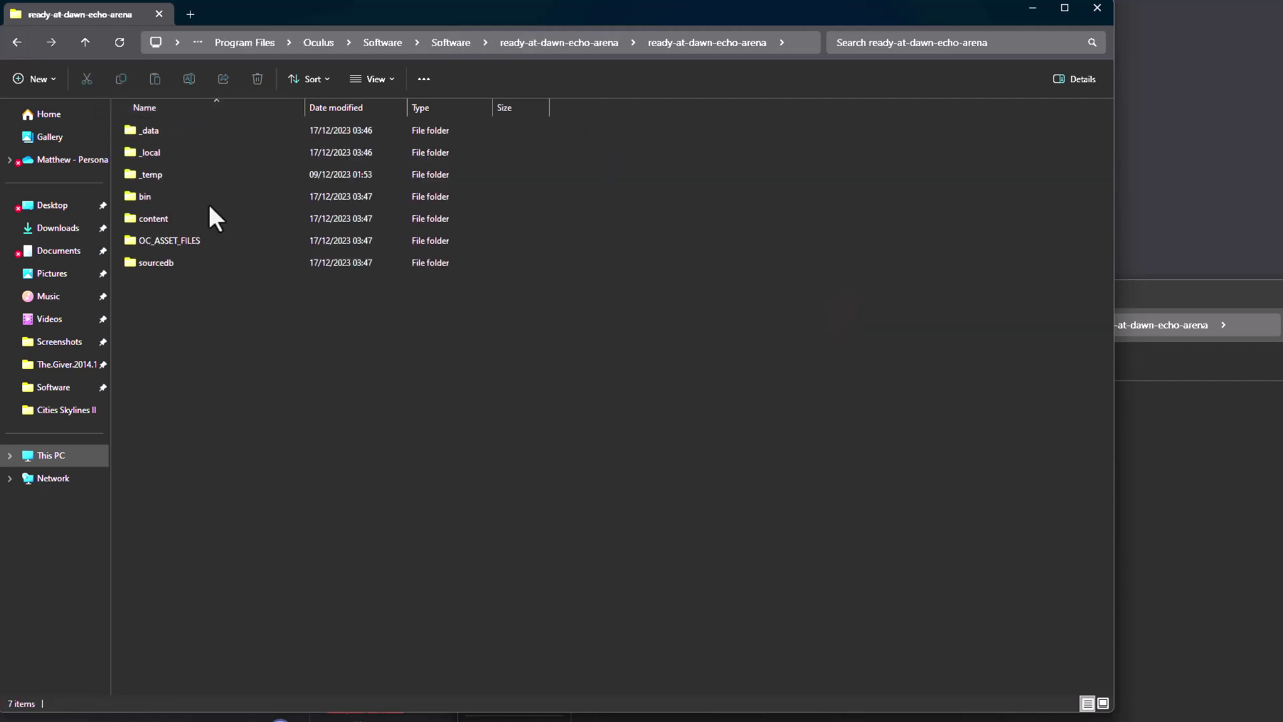
# Move the nested ready-at-dawn-echo-arena folder up into the Software folder and verify its contents
pyautogui.click(17, 42)
pyautogui.rightClick(188, 128)
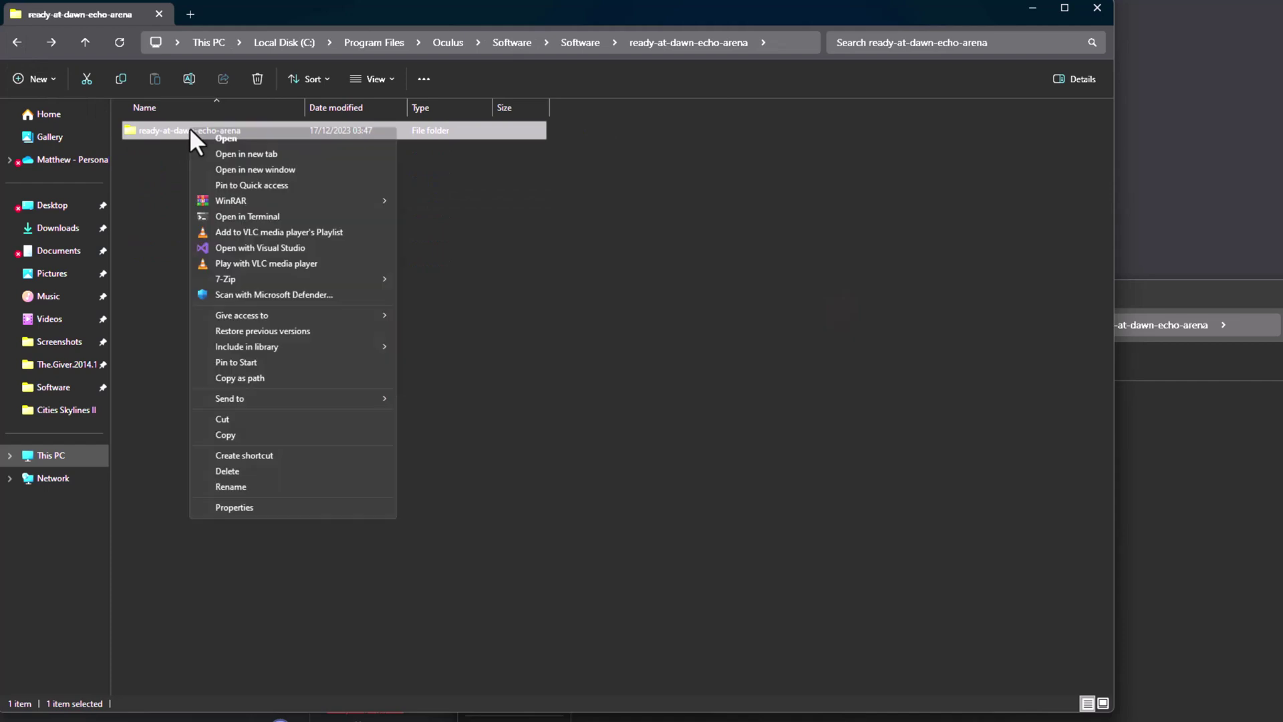
pyautogui.click(228, 418)
pyautogui.click(17, 43)
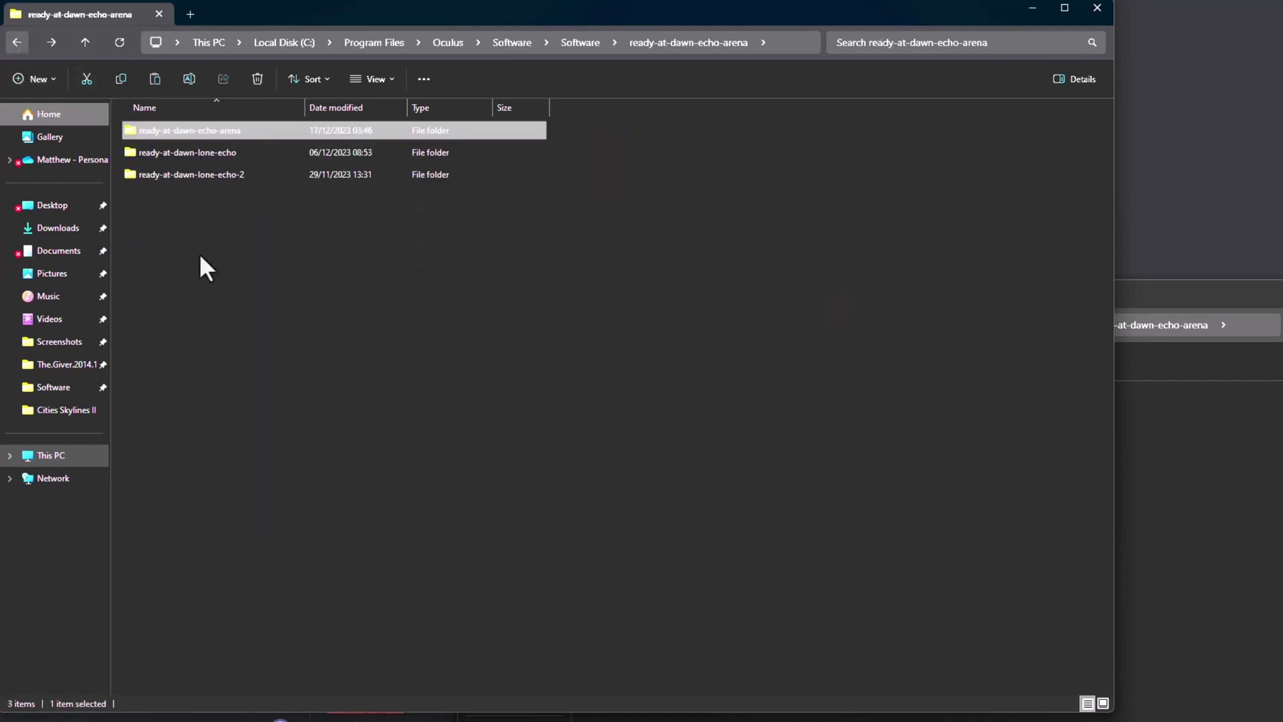
pyautogui.rightClick(198, 217)
pyautogui.click(234, 318)
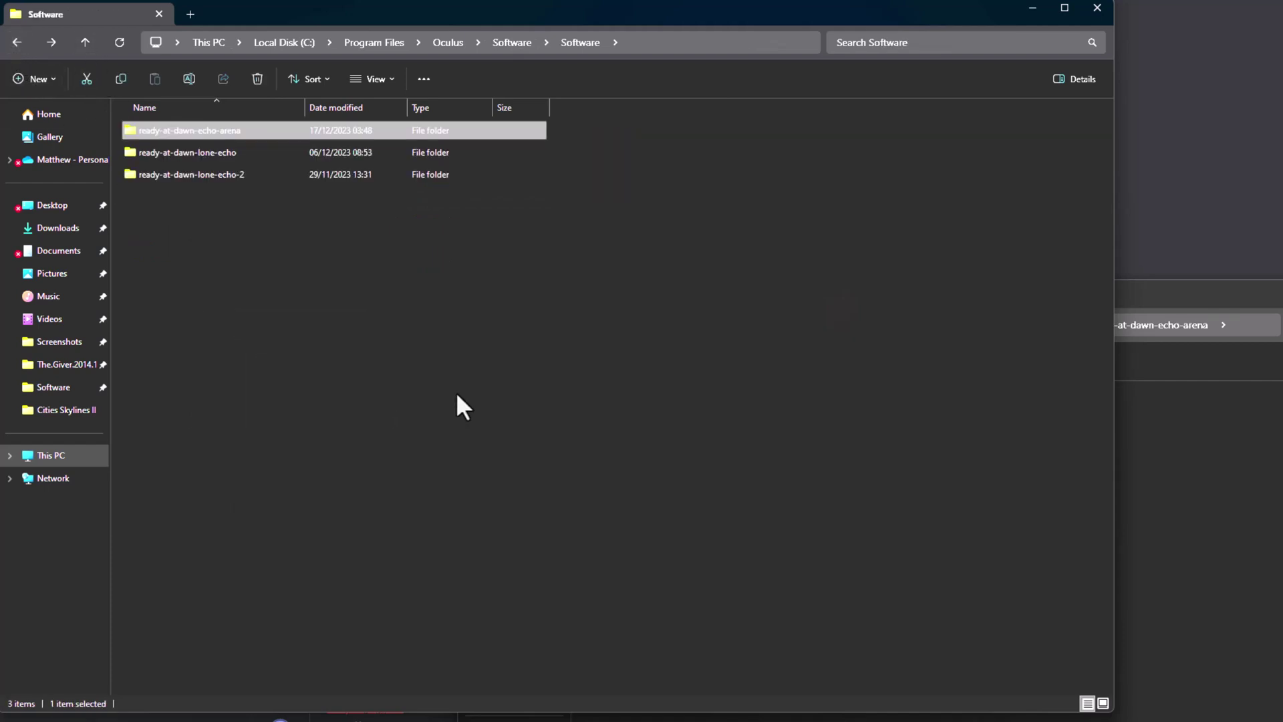
pyautogui.click(213, 129)
pyautogui.doubleClick(214, 130)
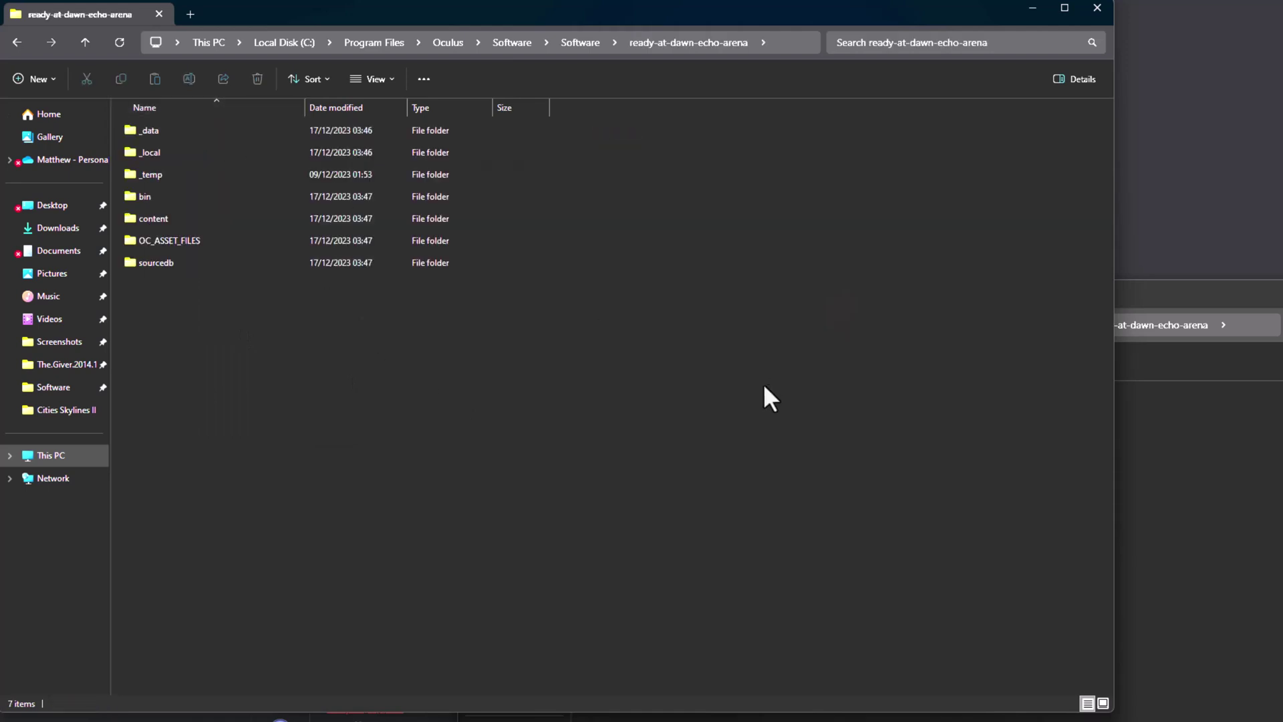
# Navigate back into Software\Software\ready-at-dawn-echo-arena and select its _local folder
pyautogui.click(16, 43)
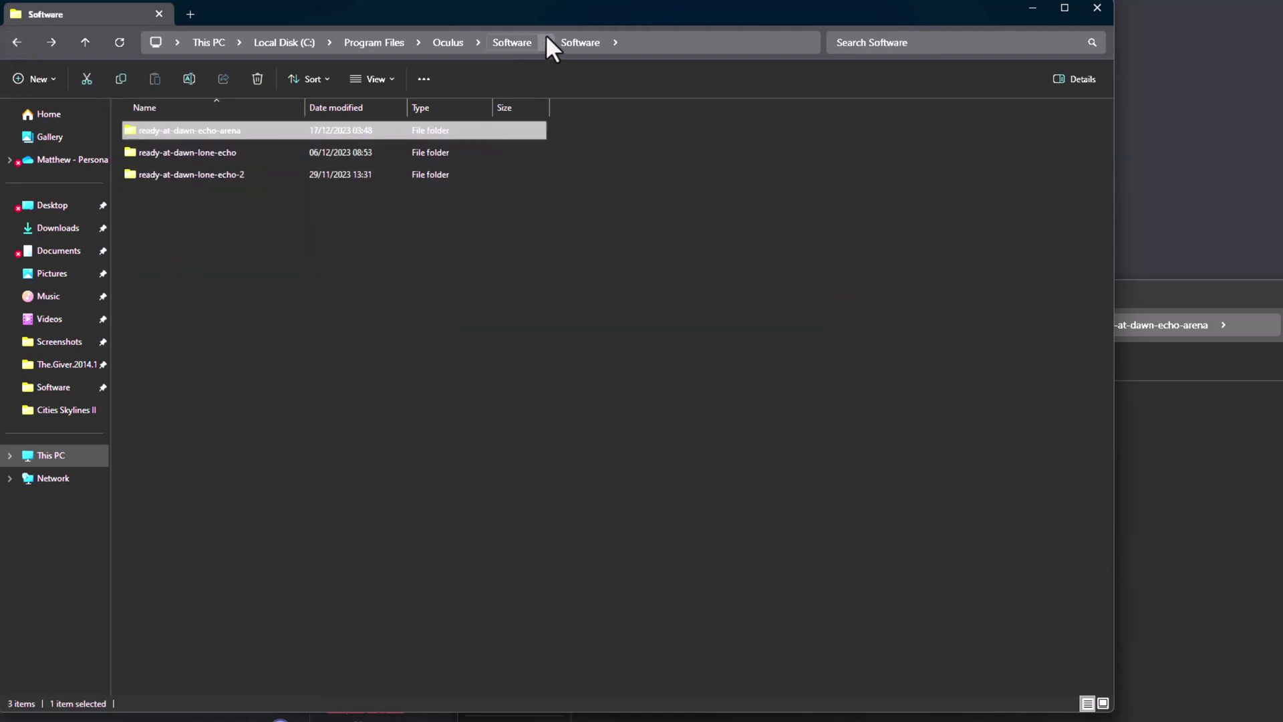
pyautogui.click(513, 42)
pyautogui.doubleClick(180, 174)
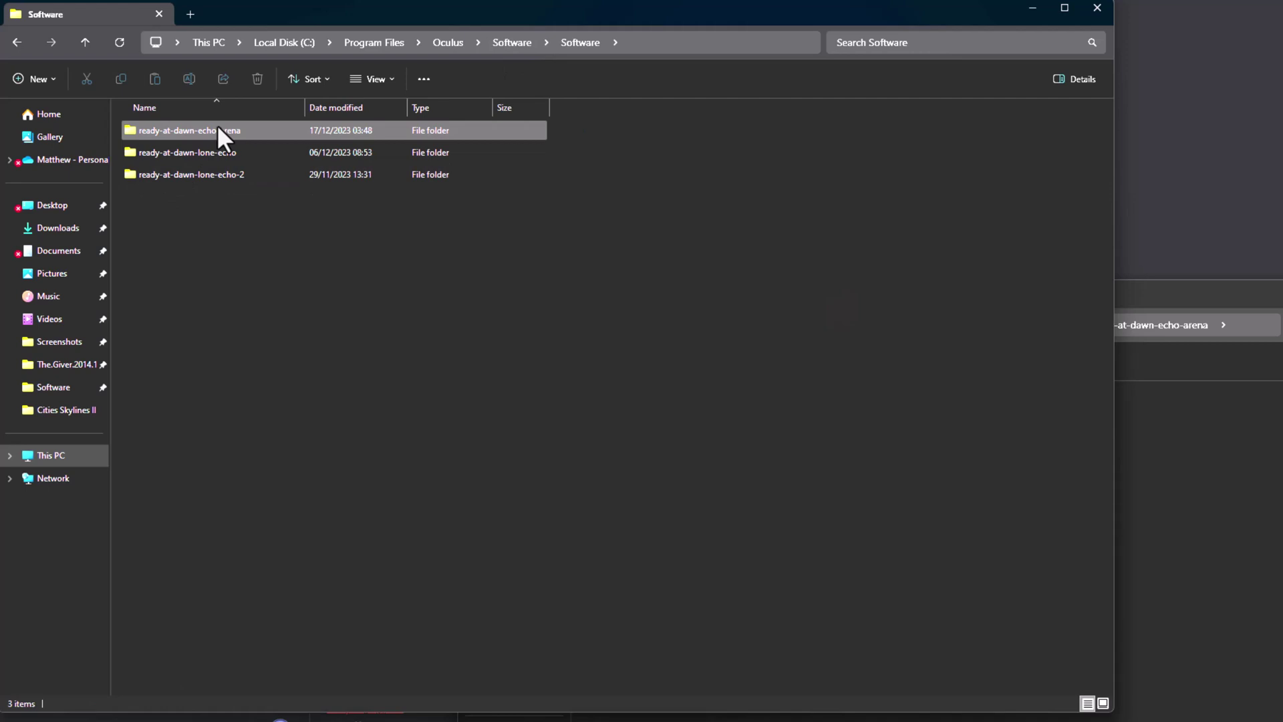
pyautogui.doubleClick(218, 133)
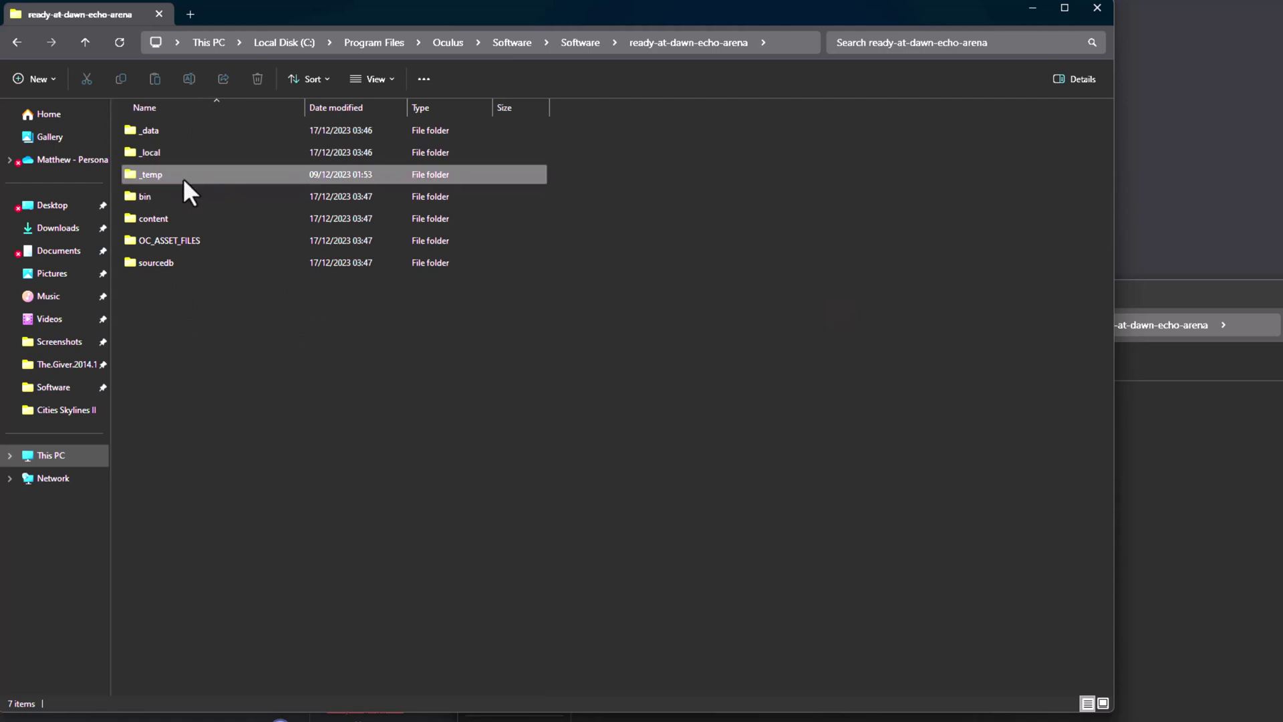
pyautogui.click(185, 150)
# Open the _local folder, then expand the nine-line Main config JSON in #installer-and-config
pyautogui.doubleClick(176, 146)
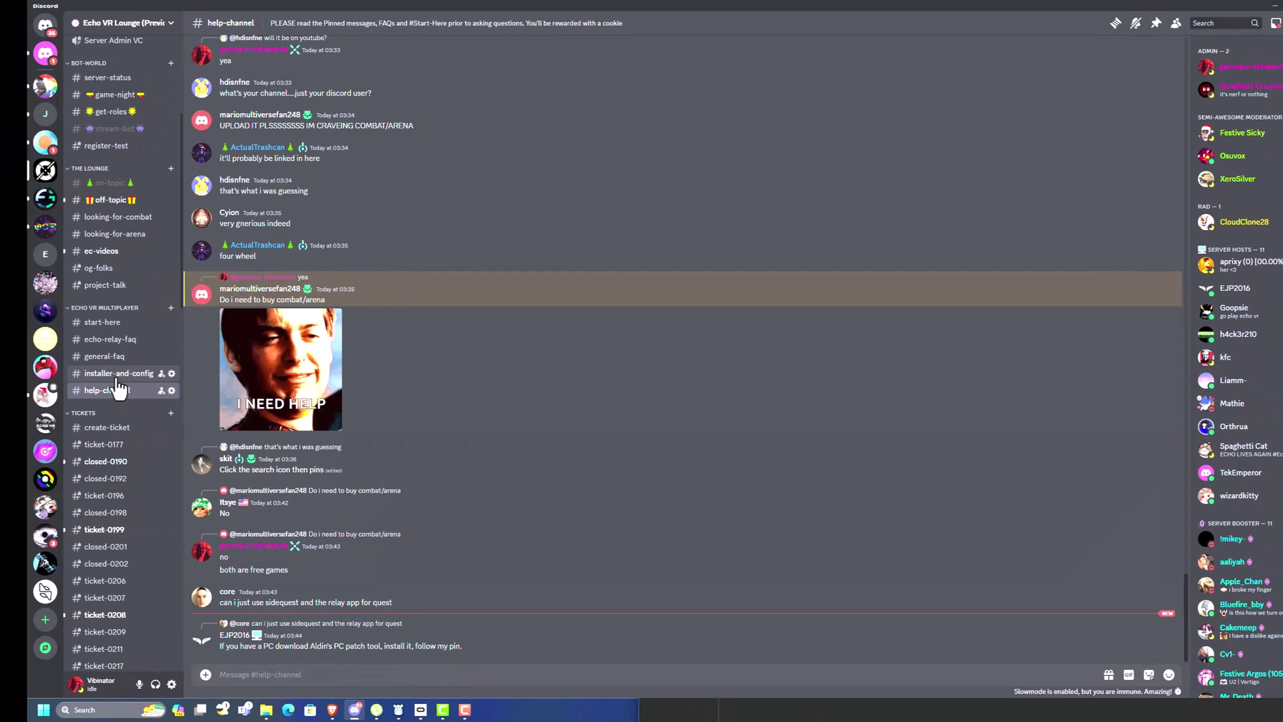
pyautogui.click(114, 373)
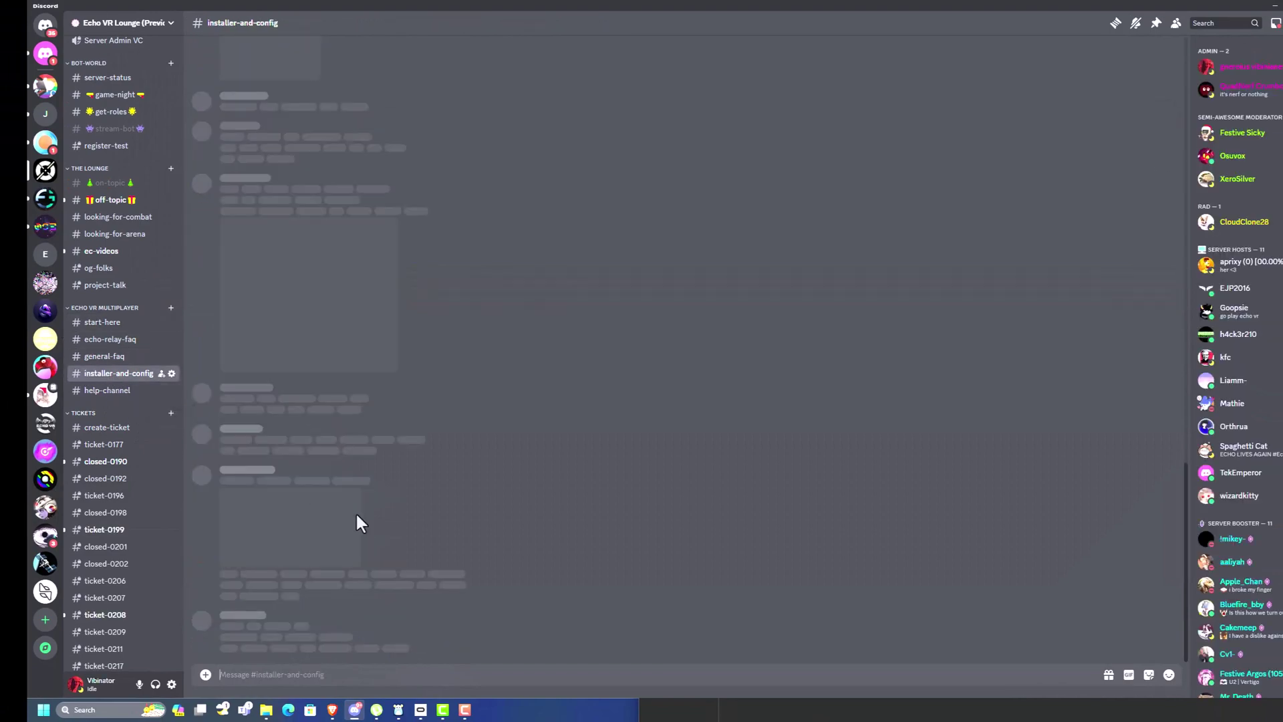
pyautogui.scroll(5, 427, 546)
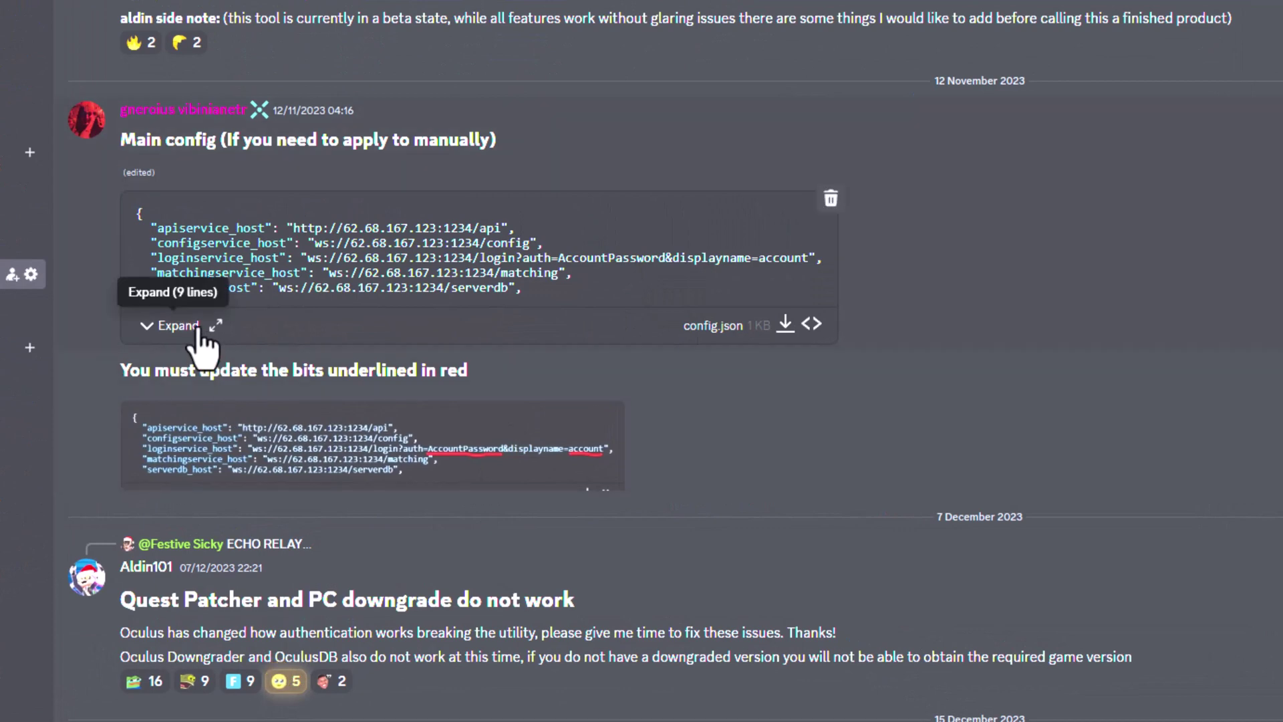
pyautogui.click(173, 326)
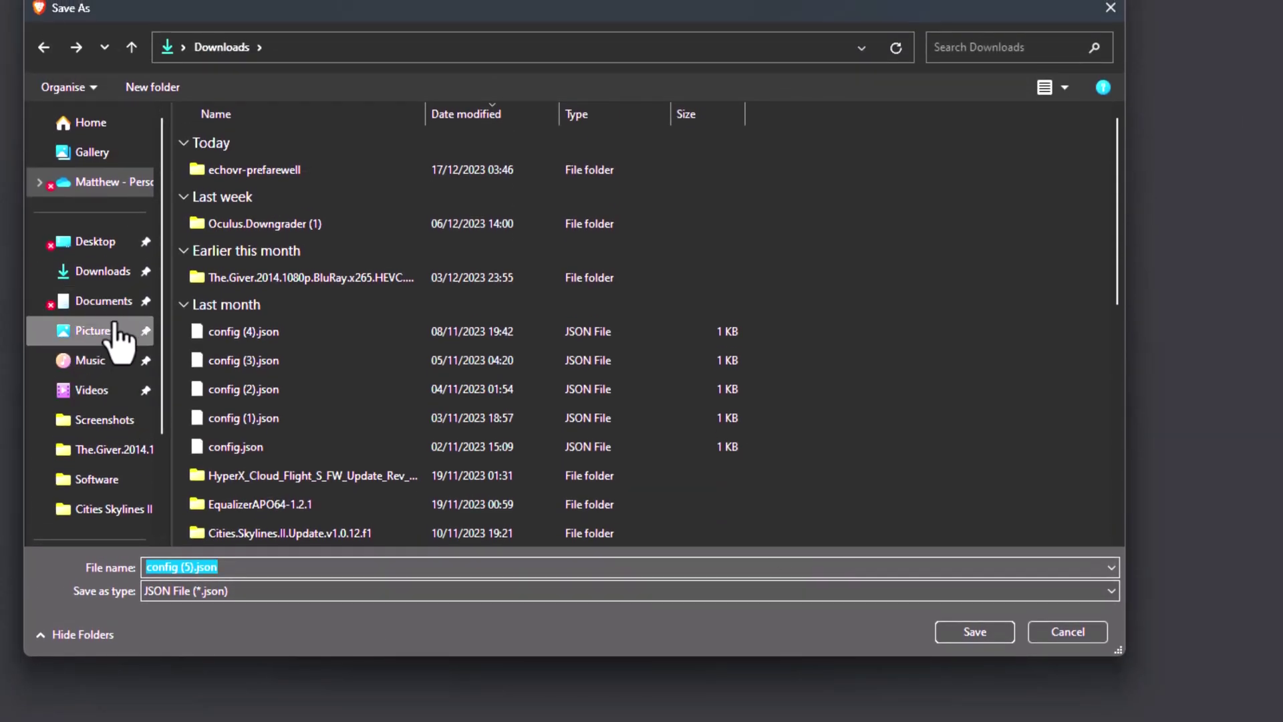
# In the Save As dialog, browse to C:\Program Files\Oculus
pyautogui.scroll(-2, 108, 433)
pyautogui.click(89, 507)
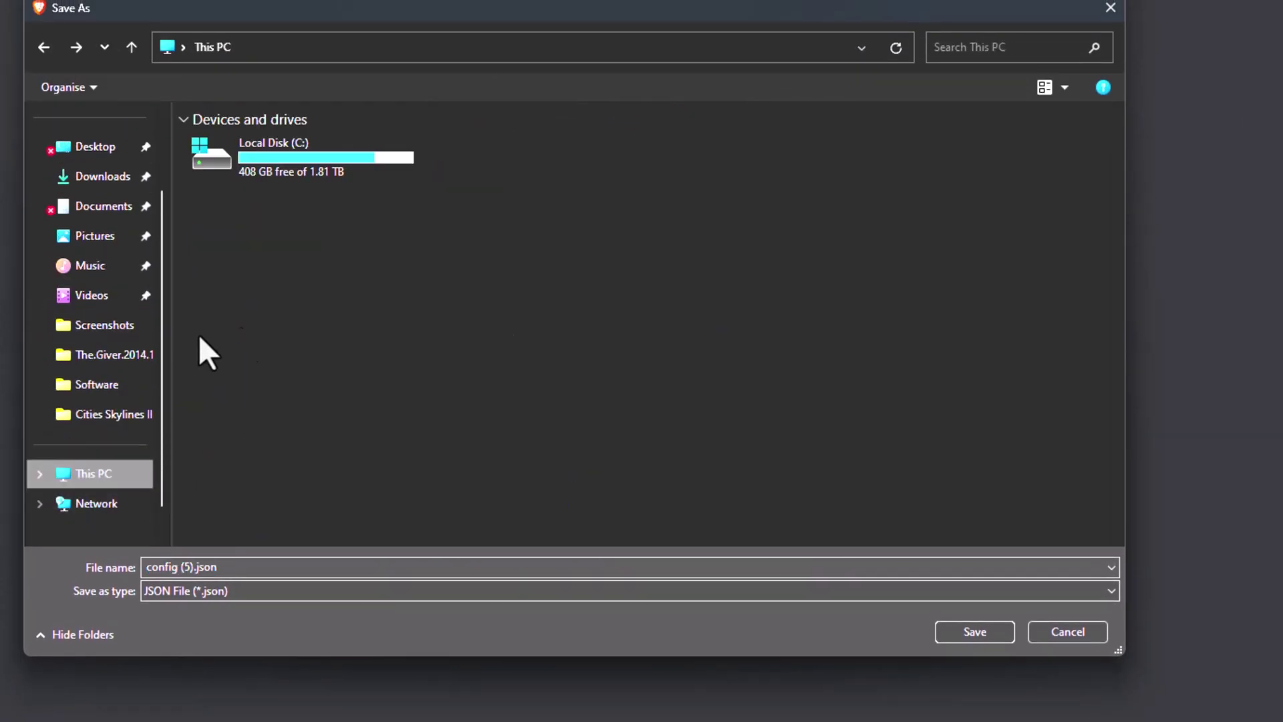
pyautogui.doubleClick(252, 181)
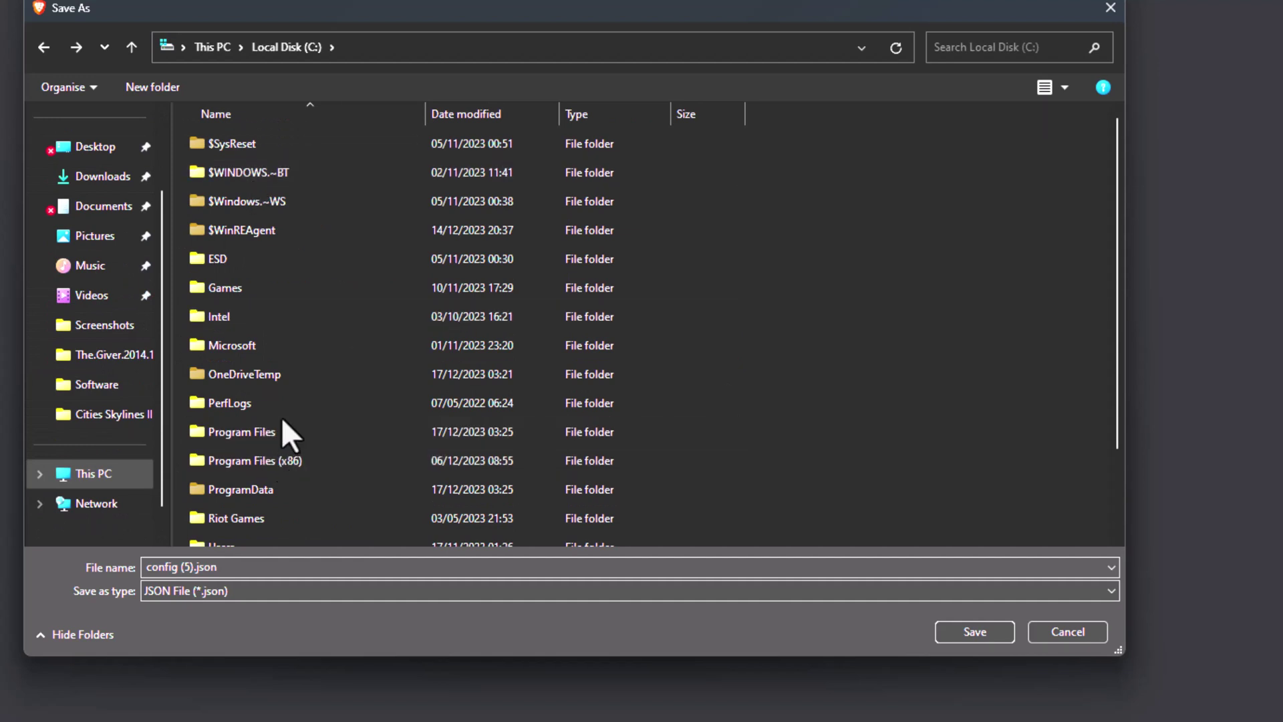
pyautogui.press('o')
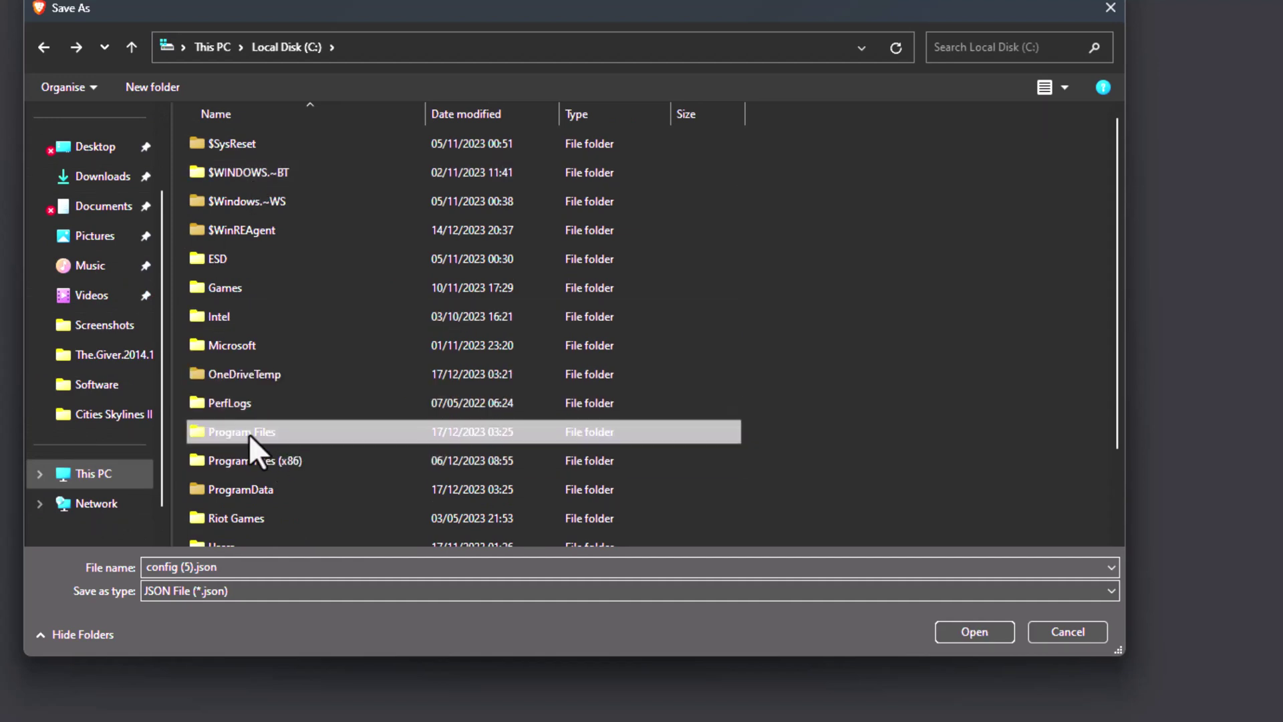
pyautogui.doubleClick(248, 433)
pyautogui.click(254, 404)
pyautogui.press('o')
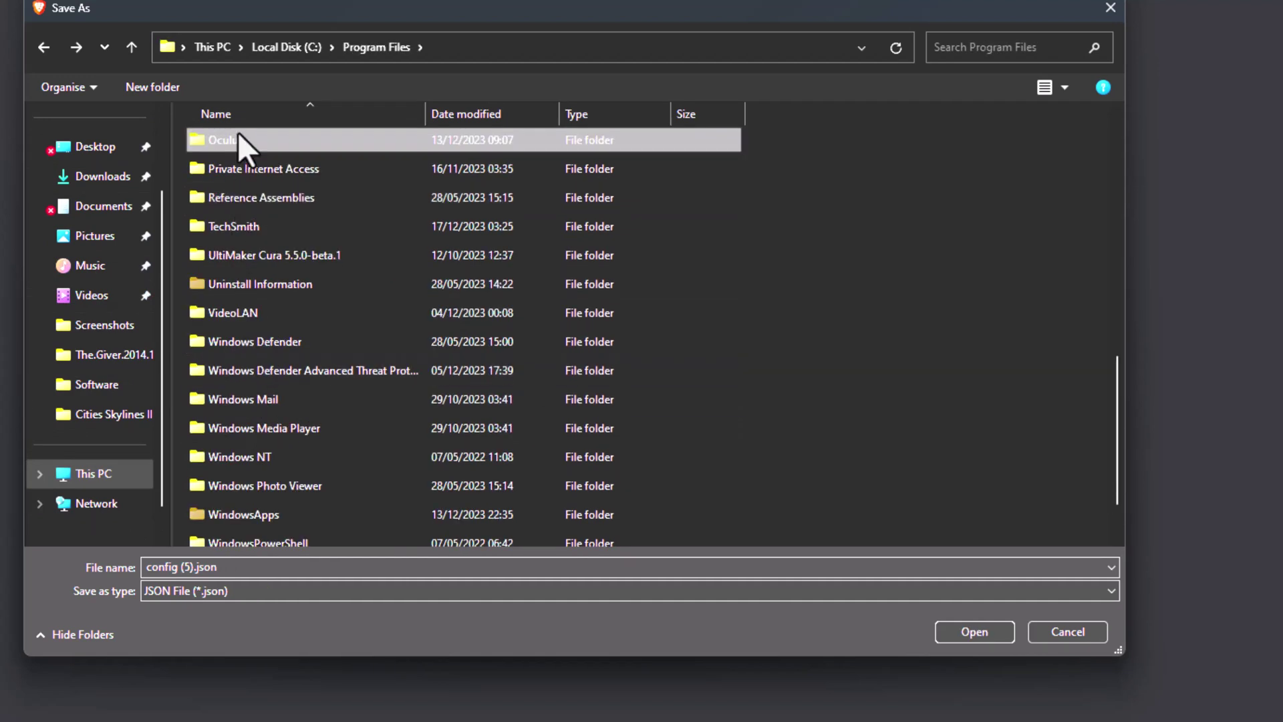
pyautogui.doubleClick(240, 138)
# Save config.json into Software\Software\ready-at-dawn-echo-arena\_local
pyautogui.click(270, 231)
pyautogui.doubleClick(263, 230)
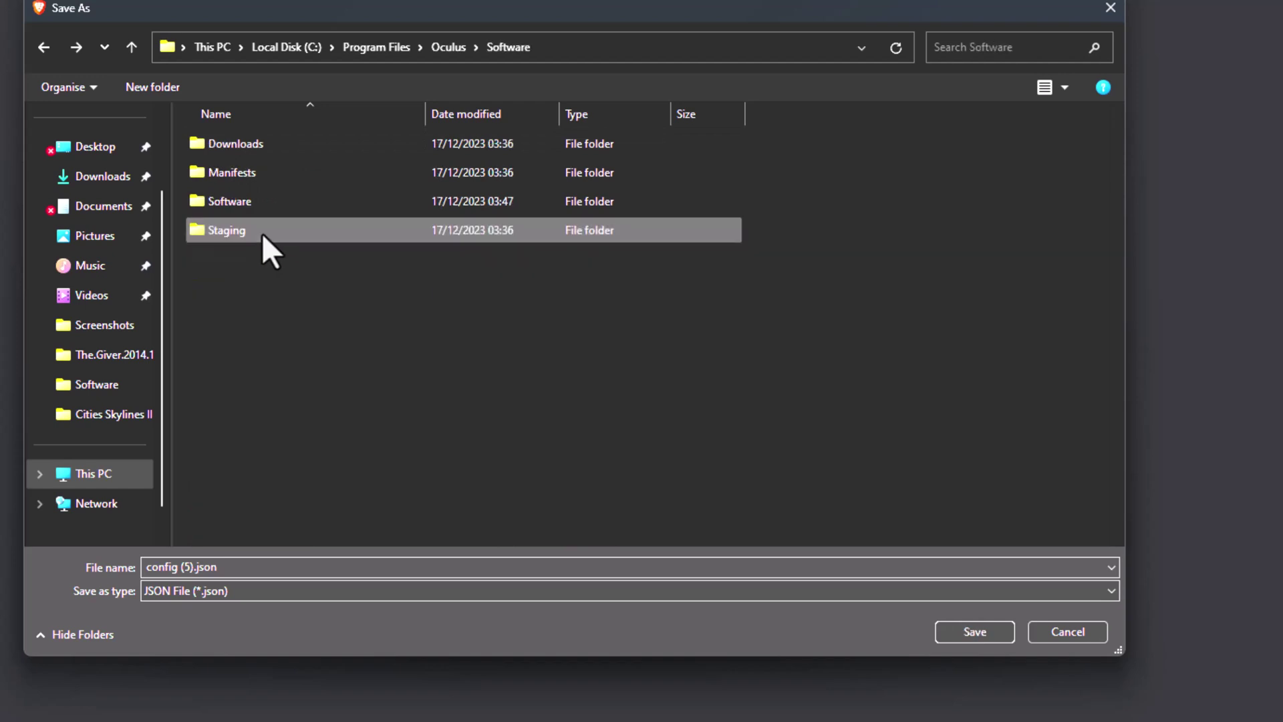
pyautogui.doubleClick(237, 198)
pyautogui.click(305, 150)
pyautogui.doubleClick(307, 149)
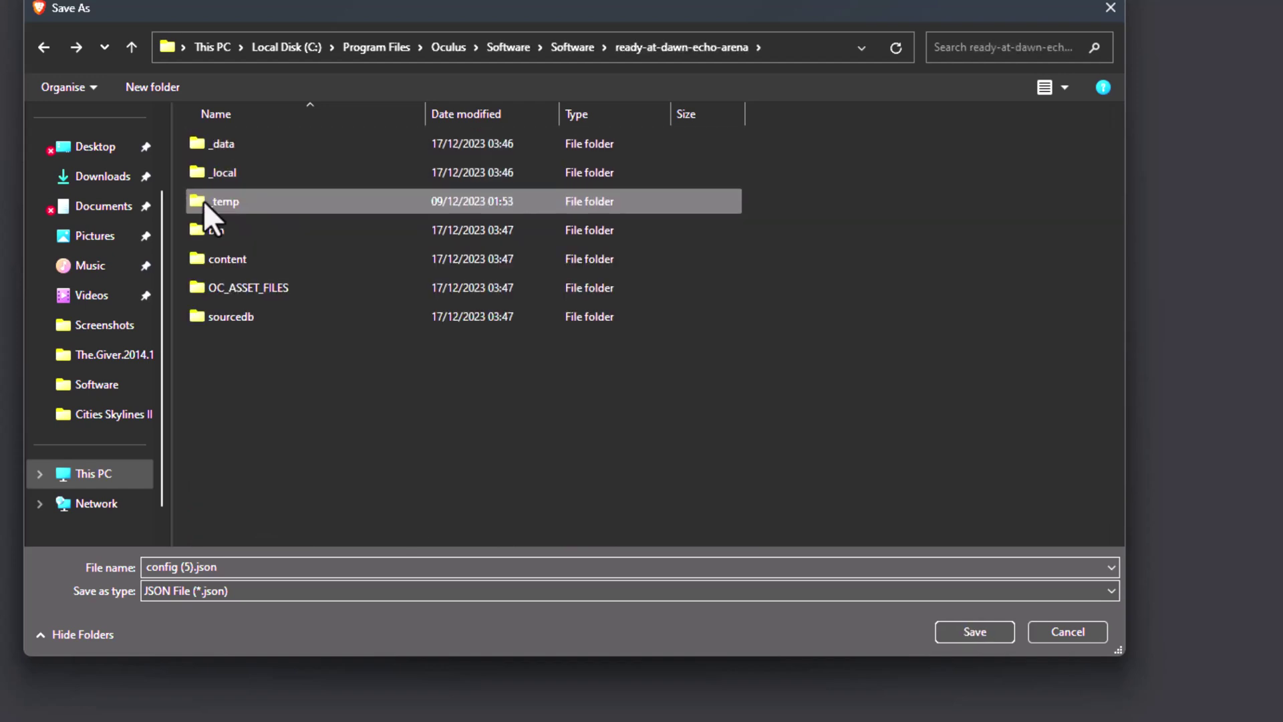
pyautogui.doubleClick(230, 175)
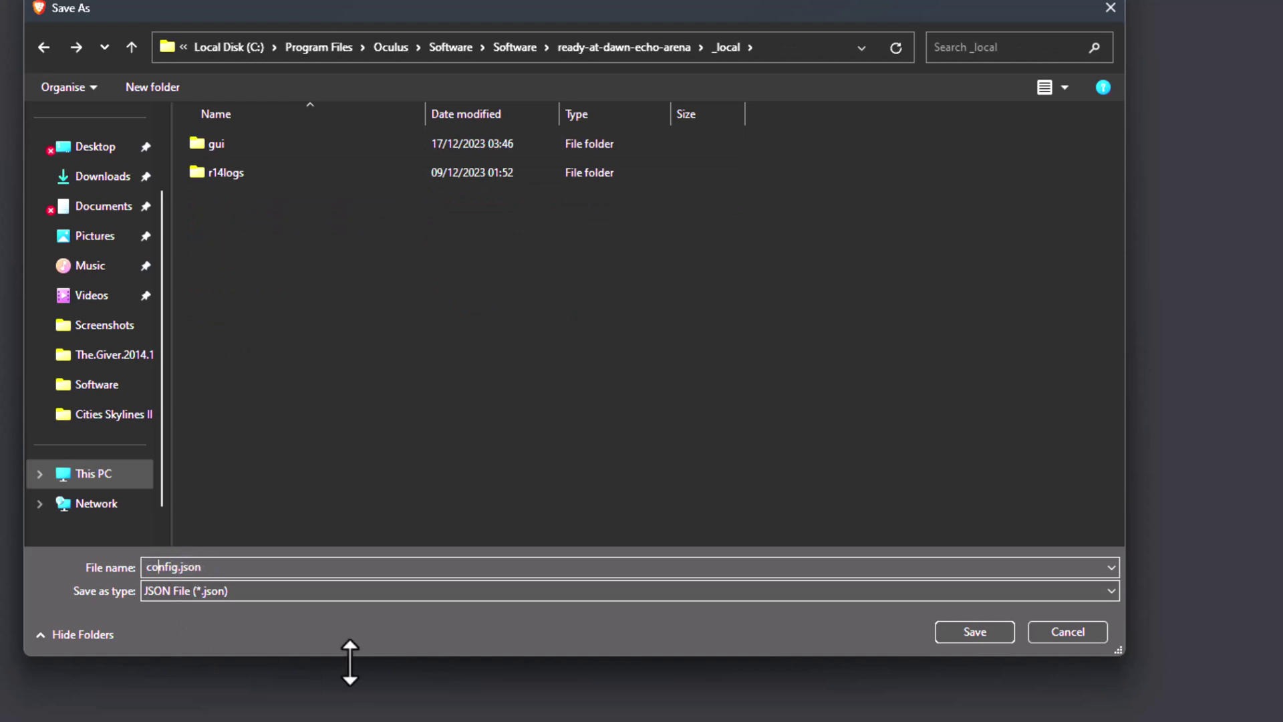
pyautogui.click(989, 634)
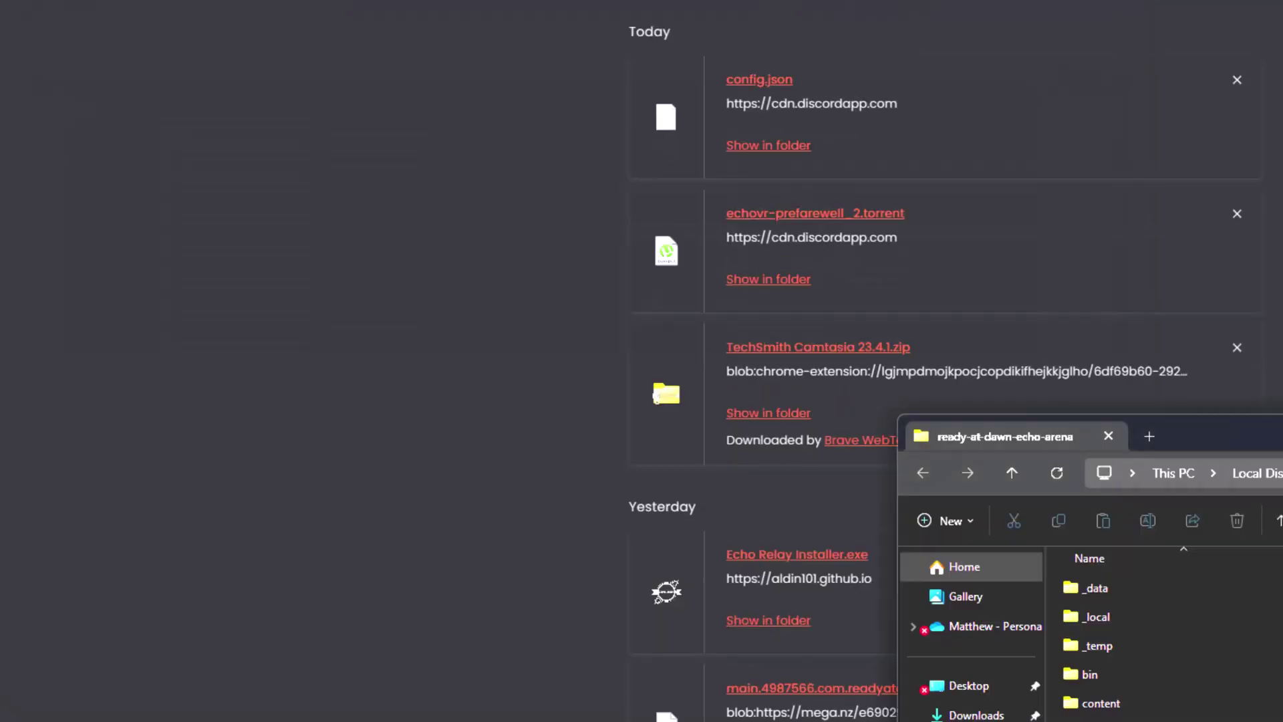
# Open _local\config.json, enter your display name in the login line, then save and close it
pyautogui.moveTo(1197, 422); pyautogui.dragTo(697, 8)
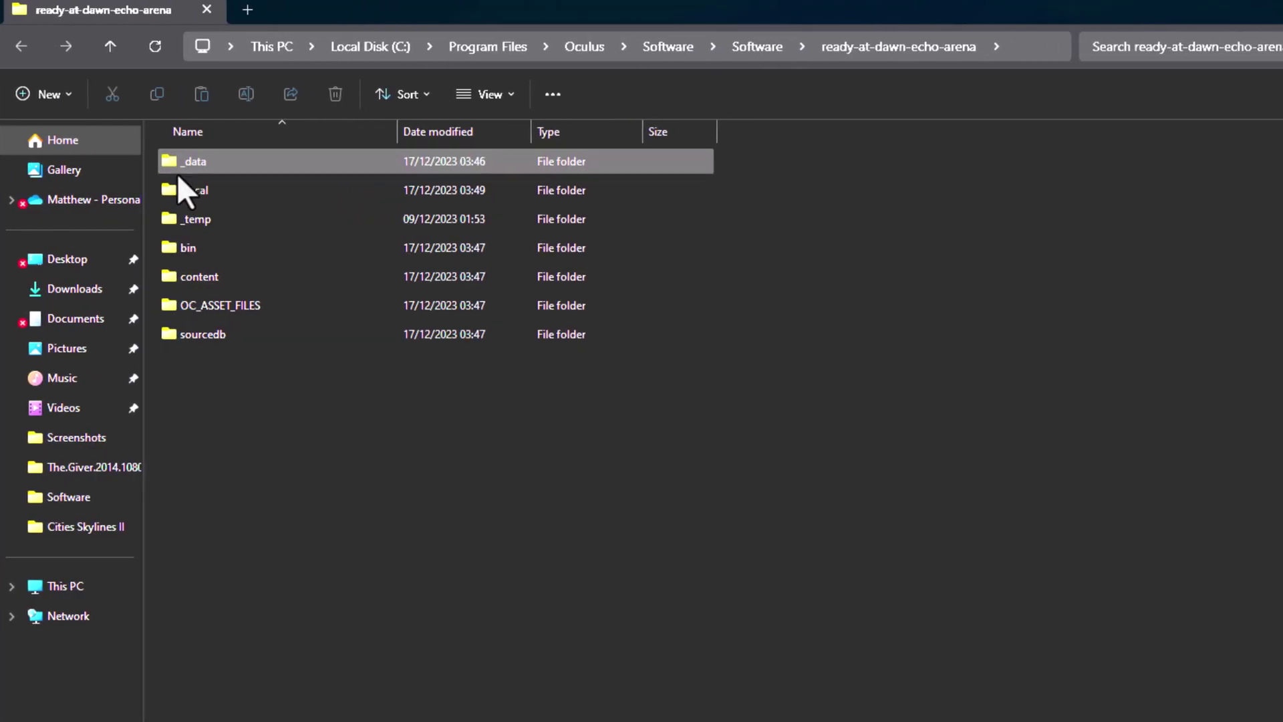
pyautogui.doubleClick(346, 189)
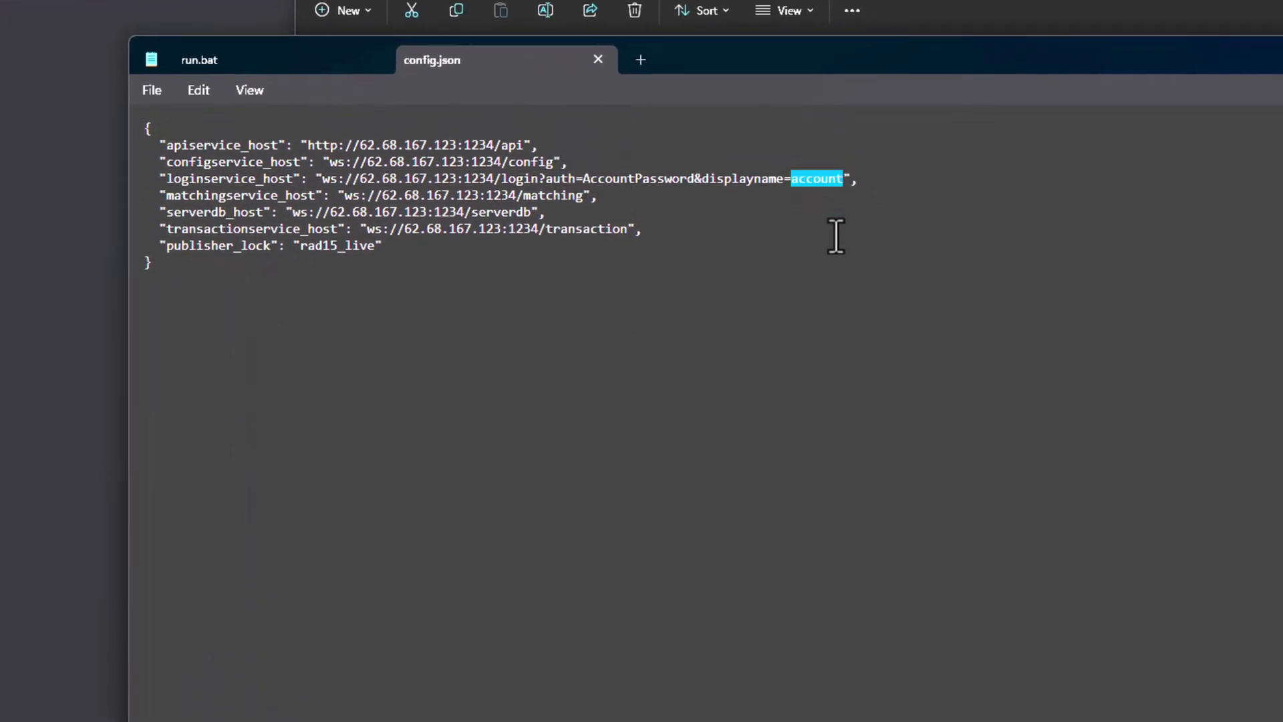
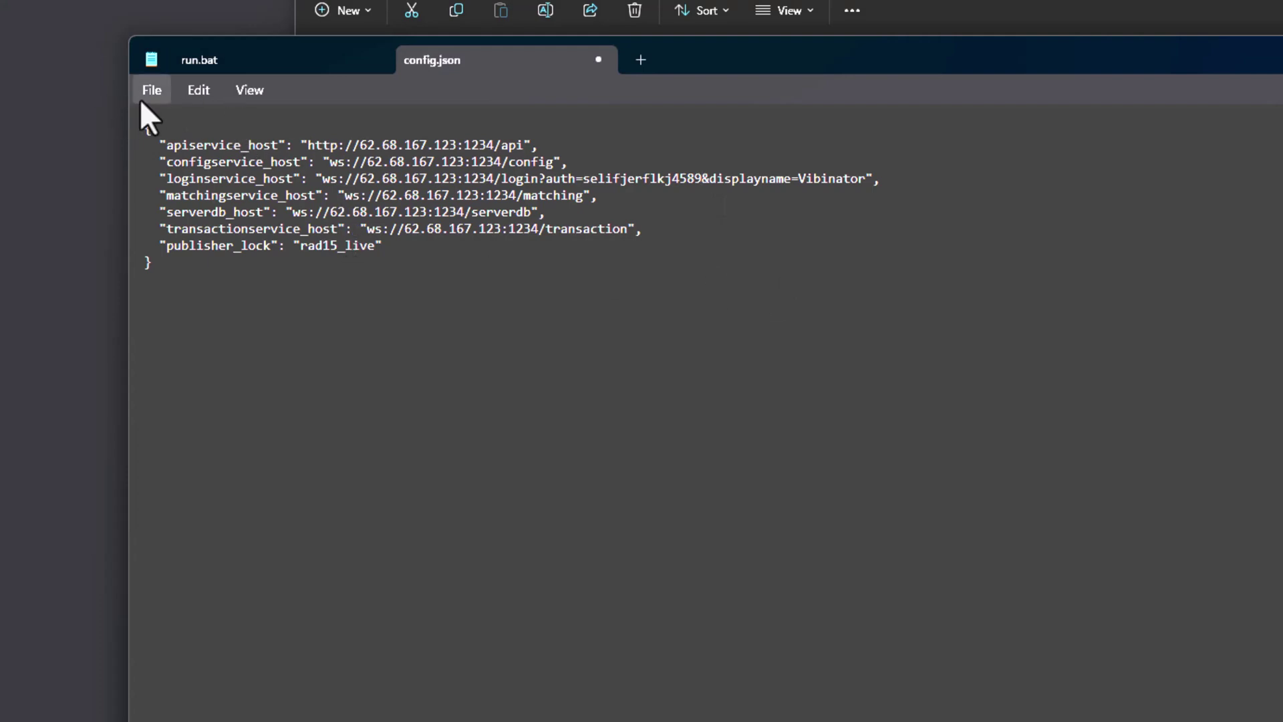
pyautogui.click(148, 89)
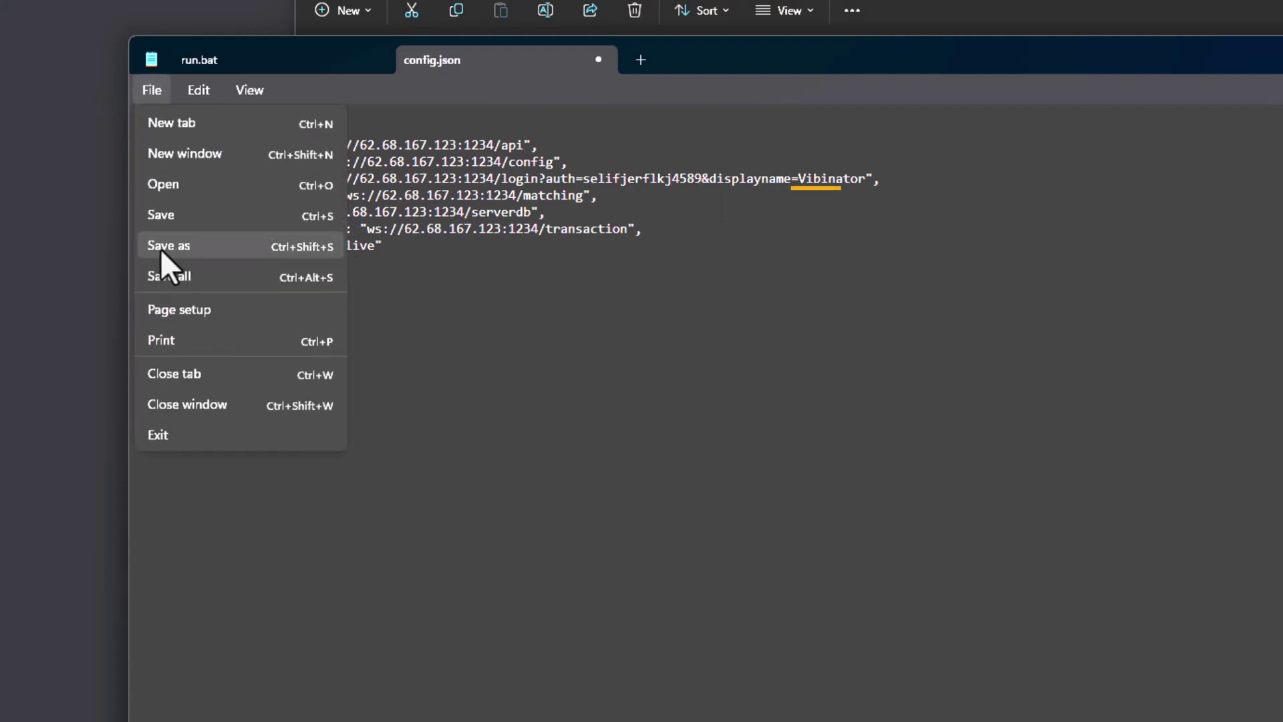
pyautogui.click(178, 213)
pyautogui.hotkey('alt', 'F4')
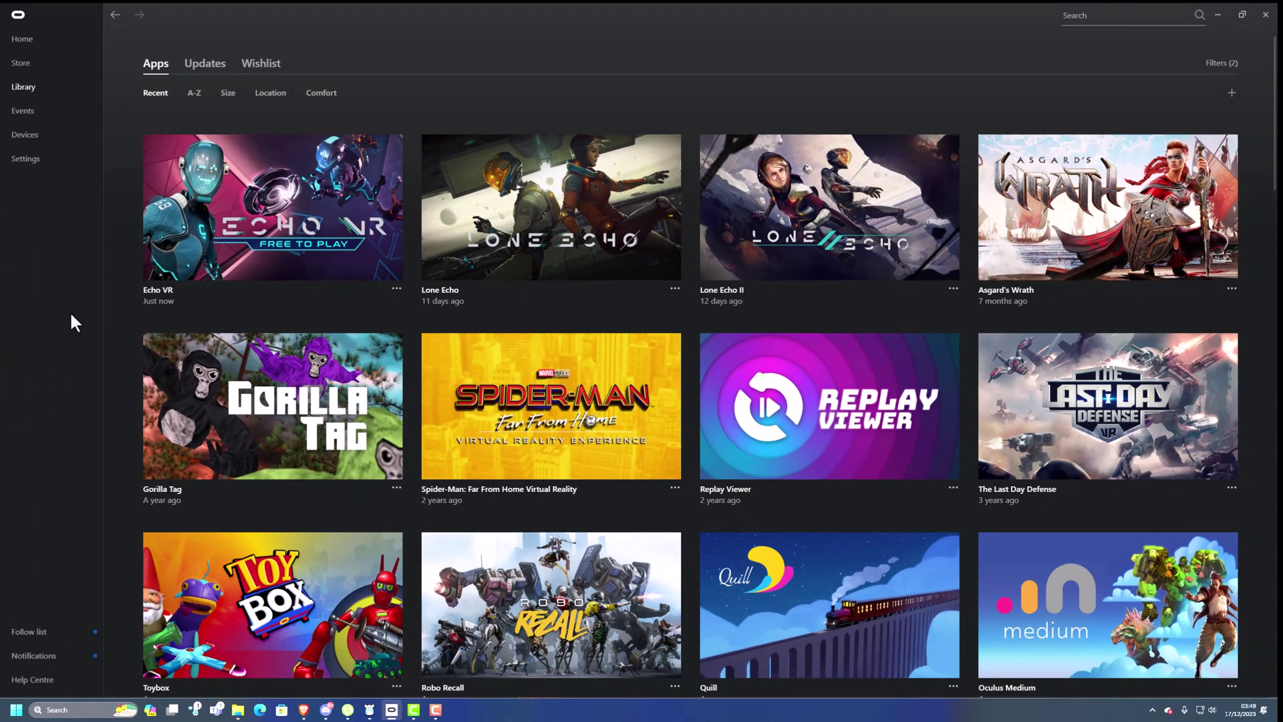
# Start Echo VR from its tile in the Oculus library so the game window opens
pyautogui.press('super')
pyautogui.click(1103, 187)
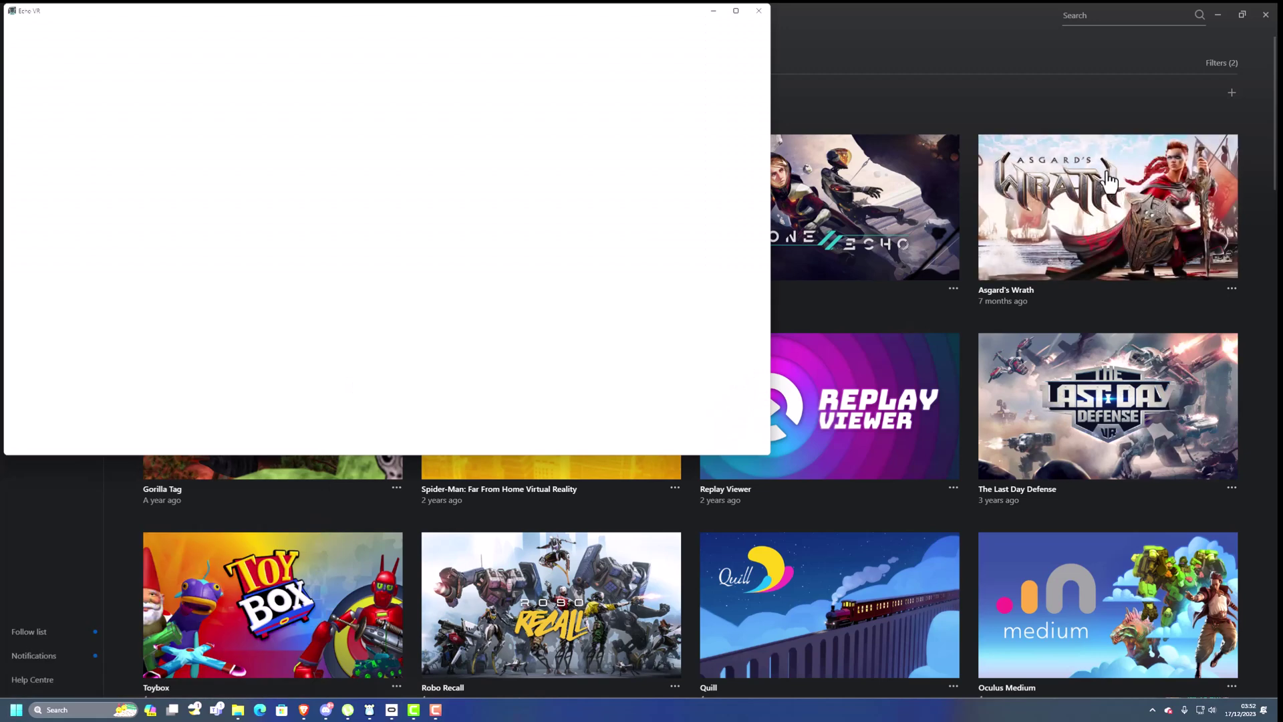